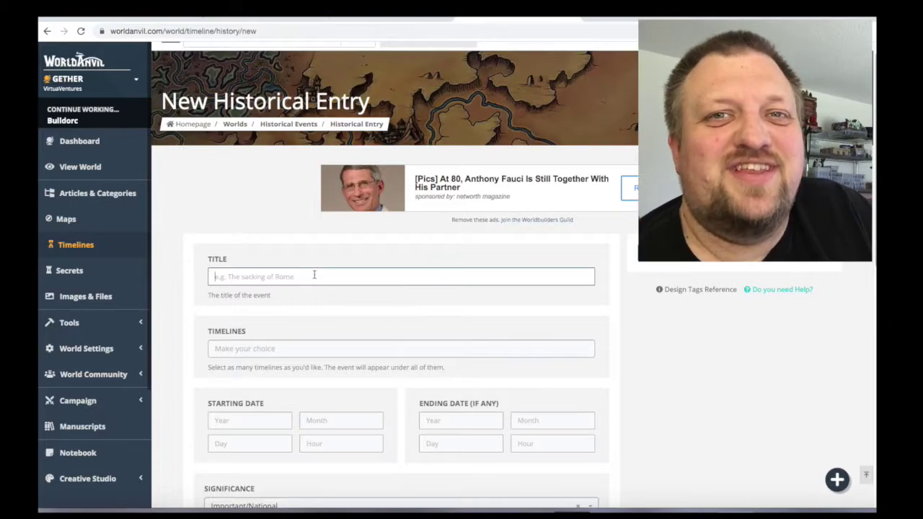
# Step: Type a provisional title and add the entry to The GetherVerse timeline
pyautogui.write('The ')
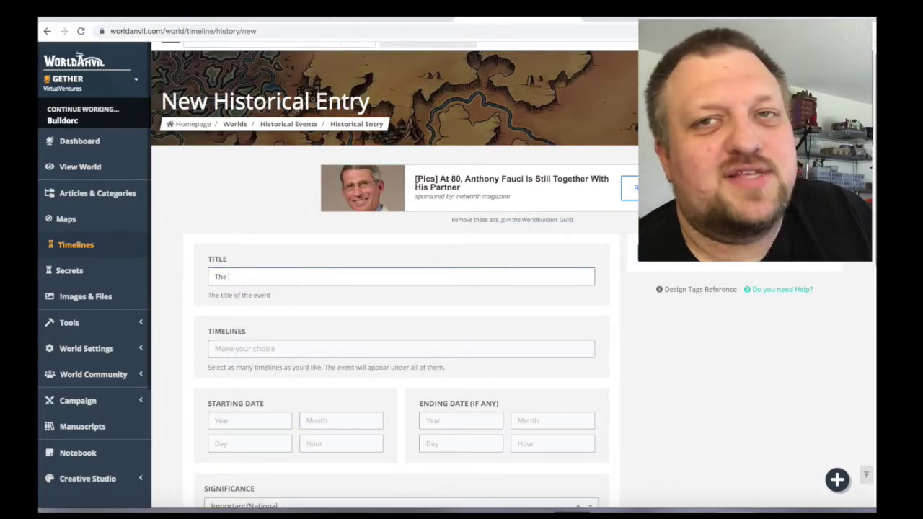
pyautogui.write('Last Of The')
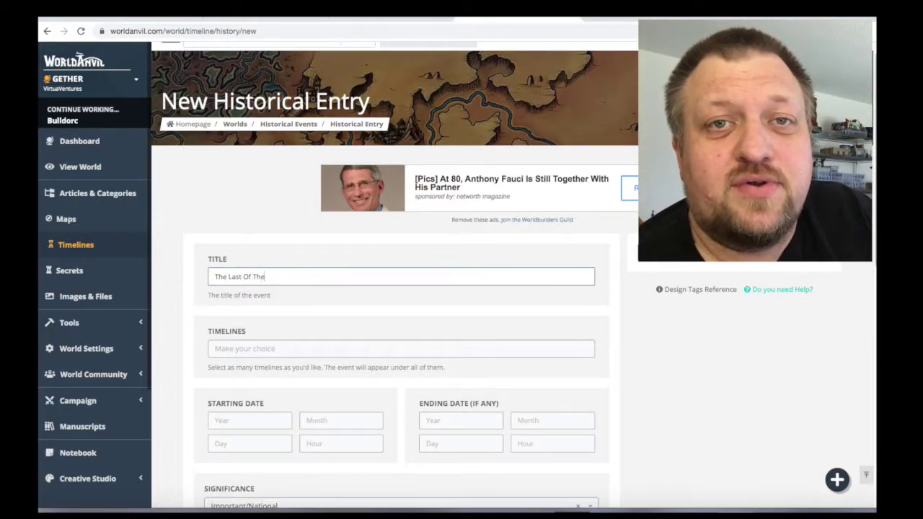
pyautogui.write(' Apocalypse Wars')
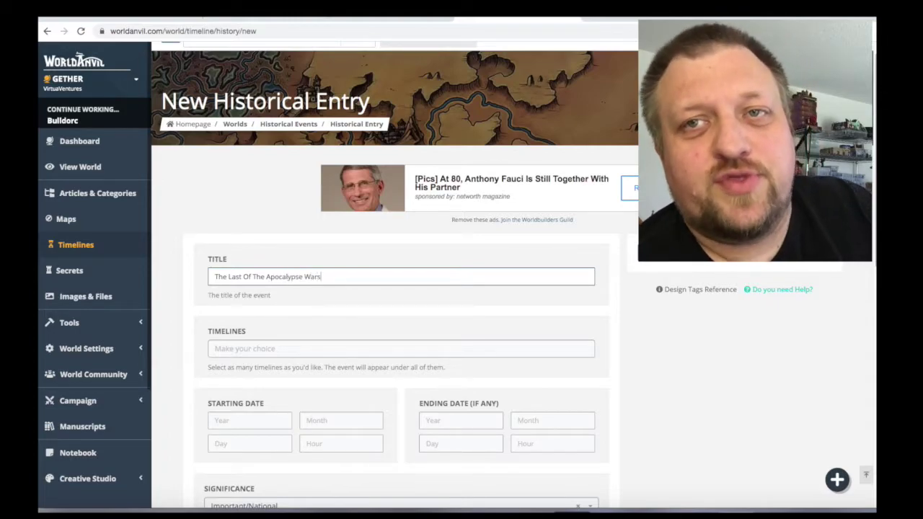
pyautogui.click(245, 349)
pyautogui.click(244, 366)
# Step: Enter -3001/1/1 as both the start and end date
pyautogui.click(238, 421)
pyautogui.write('-29')
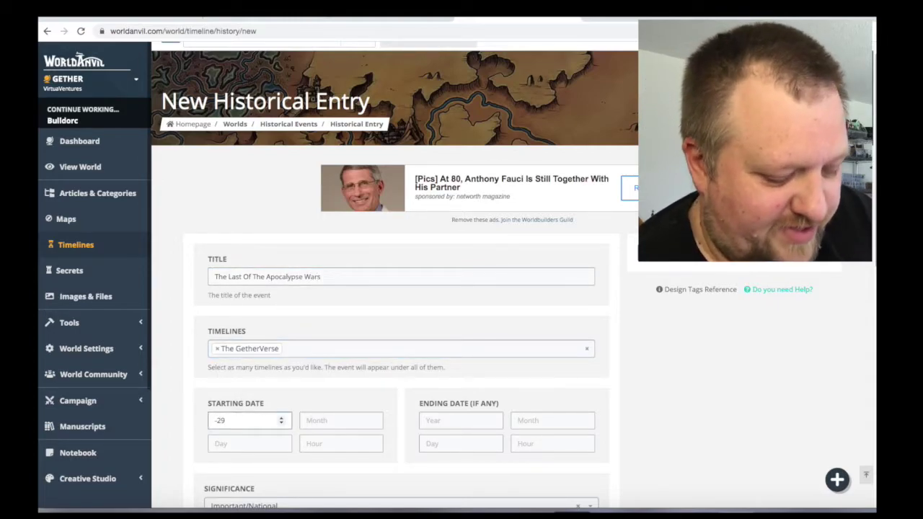
pyautogui.write('0')
pyautogui.press('BackSpace')
pyautogui.press('BackSpace')
pyautogui.press('BackSpace')
pyautogui.write('3001')
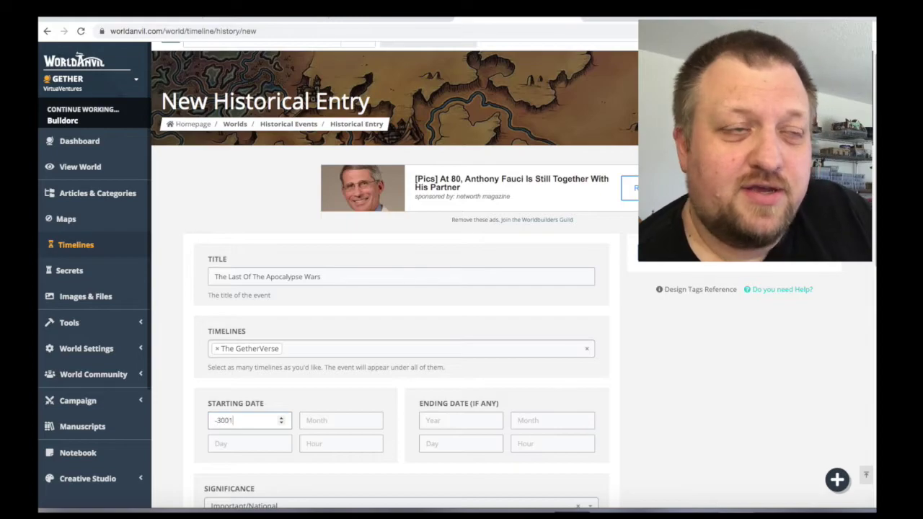
pyautogui.press('Tab')
pyautogui.write('1')
pyautogui.press('Tab')
pyautogui.write('1')
pyautogui.press('Tab')
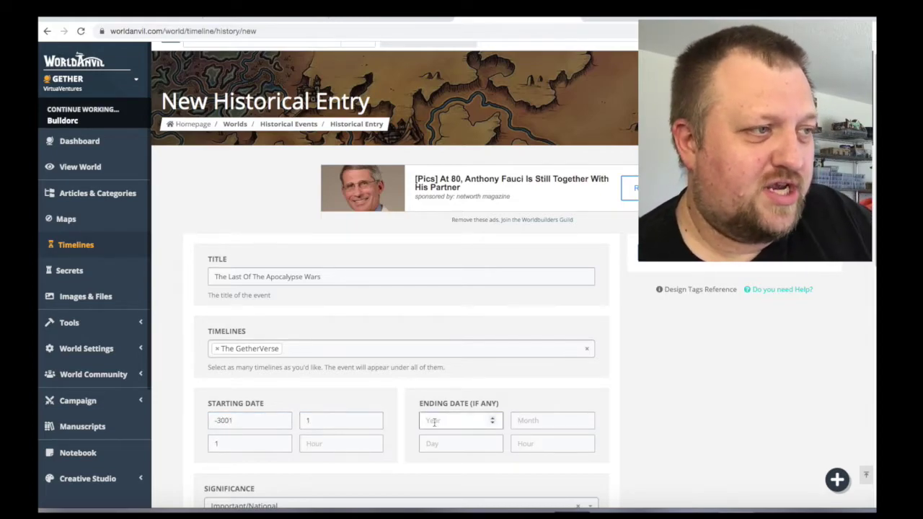
pyautogui.write('-3001')
pyautogui.press('Tab')
pyautogui.write('1')
pyautogui.press('Tab')
pyautogui.write('1')
# Step: Set the event significance to Milestone/Era Changing
pyautogui.scroll(-1, 401, 469)
pyautogui.click(397, 437)
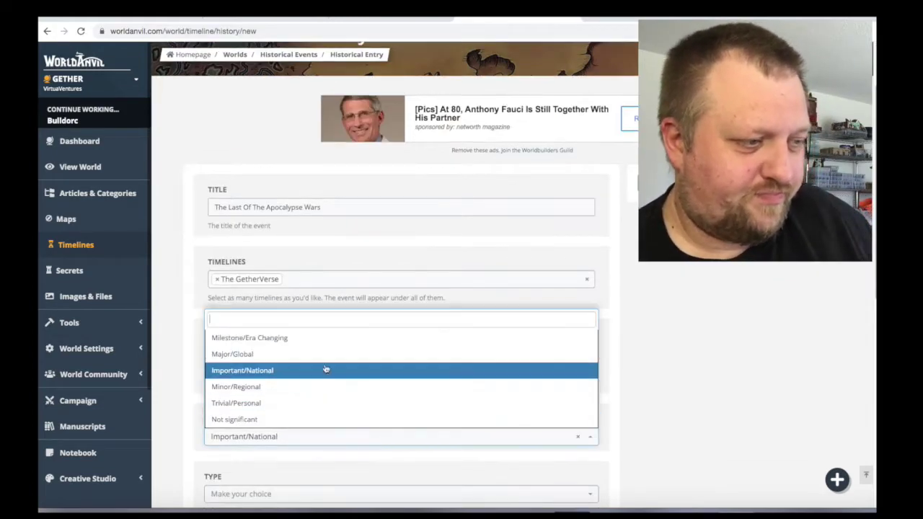
pyautogui.click(285, 346)
pyautogui.scroll(-1, 373, 470)
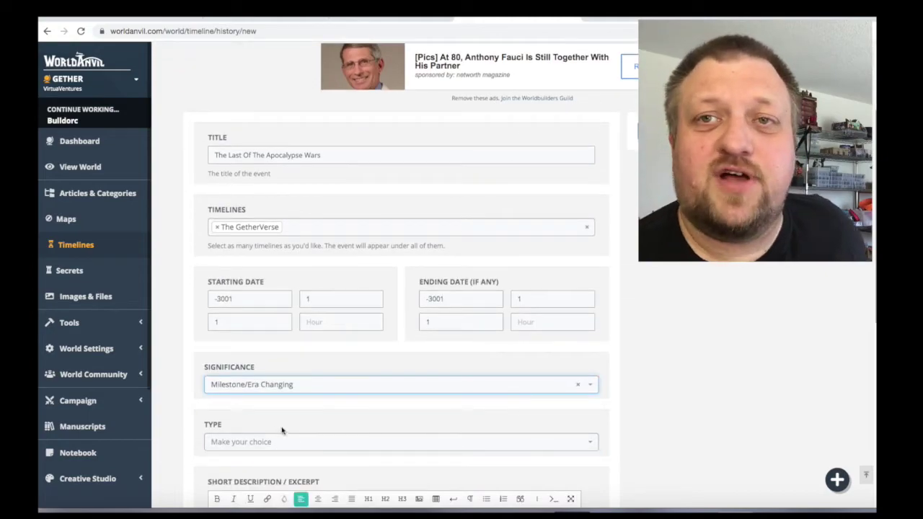
# Step: Change the title to 'The Final Apocalypse'
pyautogui.click(332, 153)
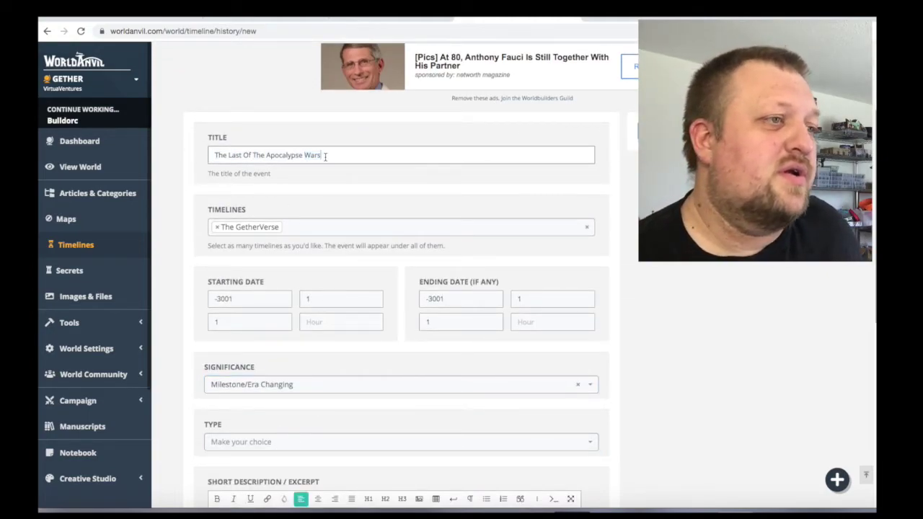
pyautogui.moveTo(331, 157); pyautogui.dragTo(176, 159)
pyautogui.write('The Last Apocalyps')
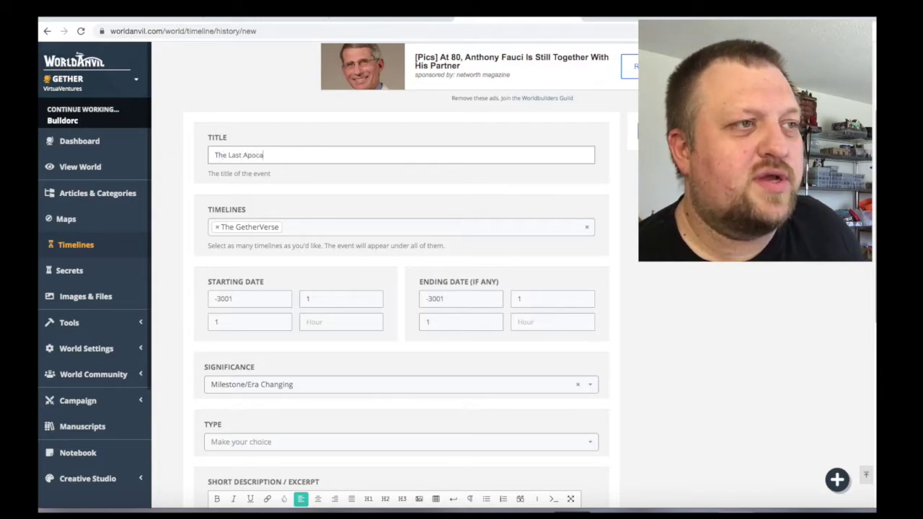
pyautogui.press('BackSpace')
pyautogui.press('BackSpace')
pyautogui.press('BackSpace')
pyautogui.press('BackSpace')
pyautogui.press('BackSpace')
pyautogui.press('BackSpace')
pyautogui.press('BackSpace')
pyautogui.press('BackSpace')
pyautogui.press('BackSpace')
pyautogui.press('BackSpace')
pyautogui.press('BackSpace')
pyautogui.press('BackSpace')
pyautogui.press('BackSpace')
pyautogui.press('BackSpace')
pyautogui.write('Final Apocalypse')
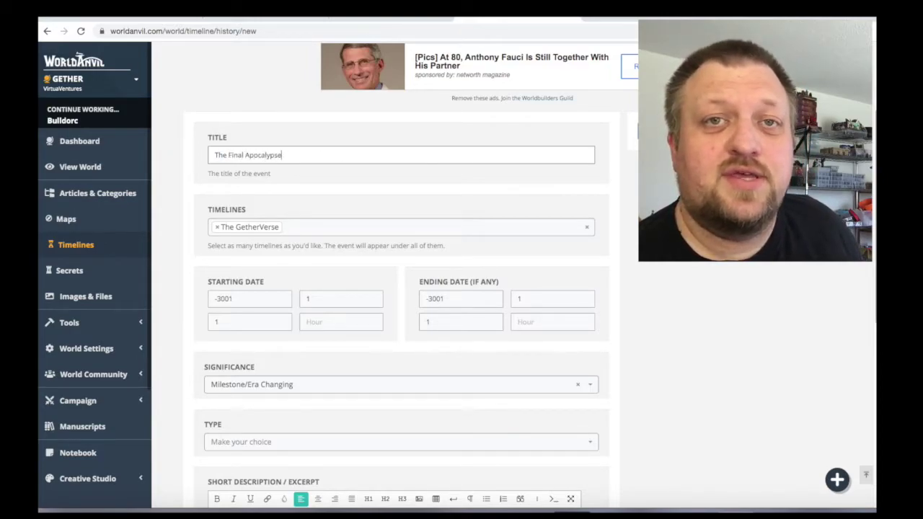
# Step: Set the event type to Disaster / Destruction
pyautogui.click(241, 442)
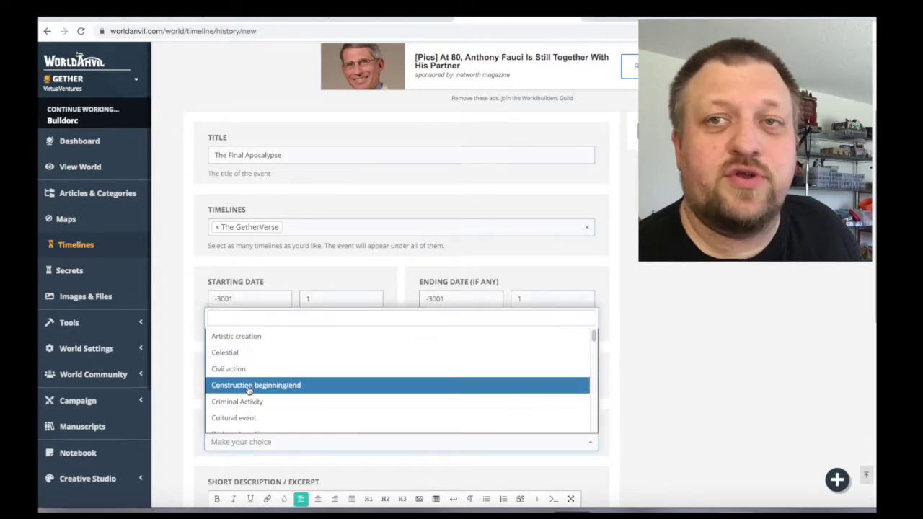
pyautogui.scroll(-2, 231, 397)
pyautogui.click(230, 397)
pyautogui.scroll(-5, 193, 411)
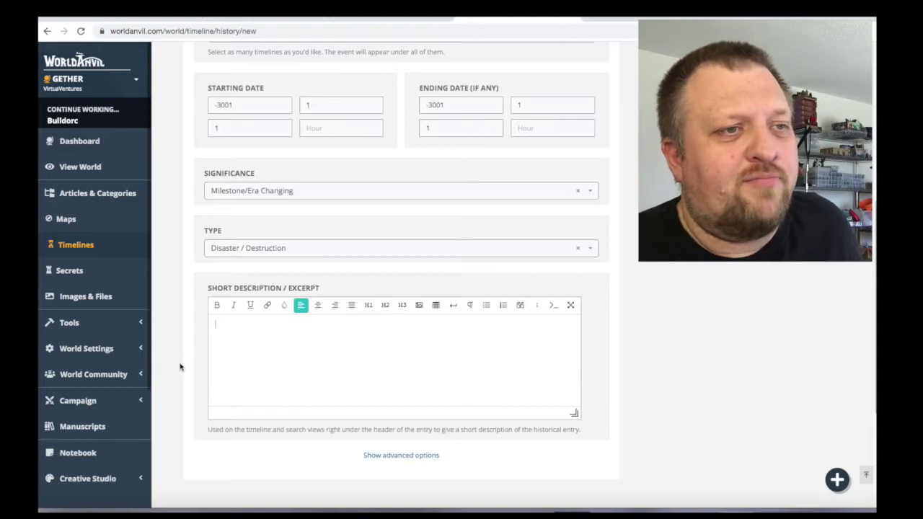
# Step: Write how heroes broke the gods' apocalypse cycle during a nearly century of cosmic war
pyautogui.write('Heroes discovered')
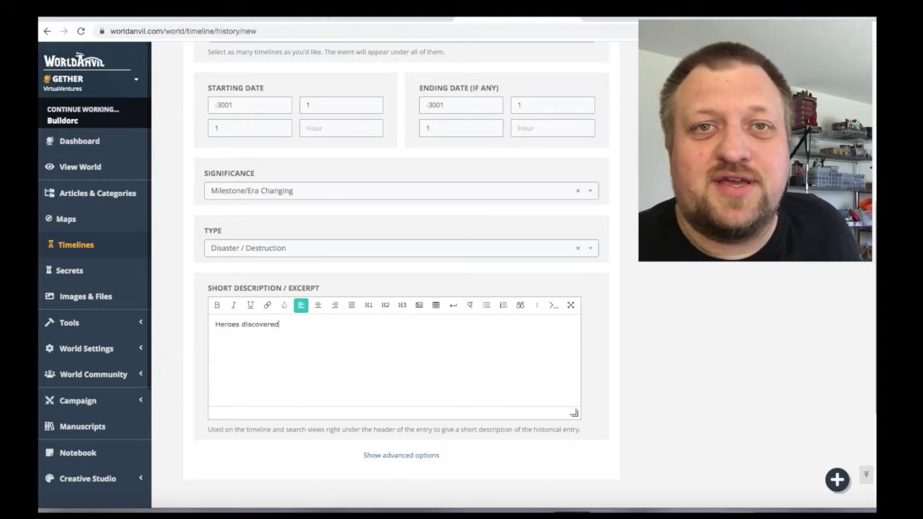
pyautogui.write(' that')
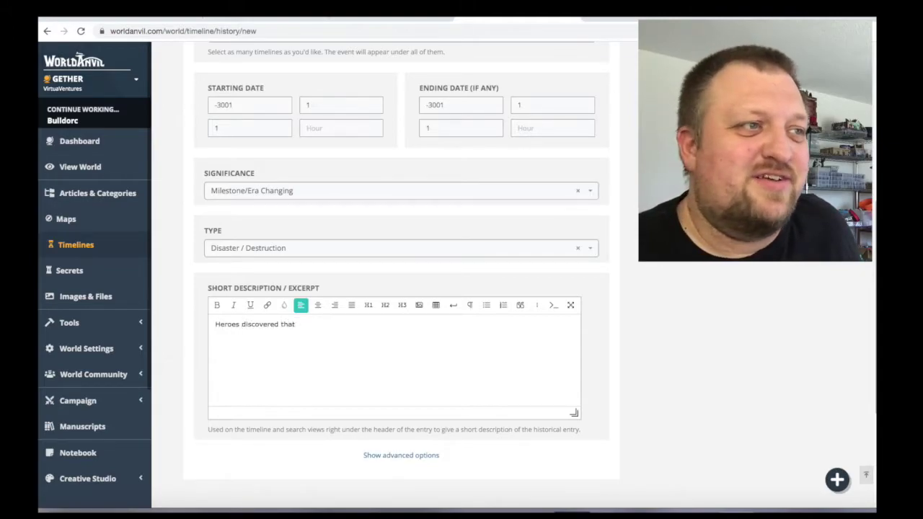
pyautogui.write(' the gods had orchestrated')
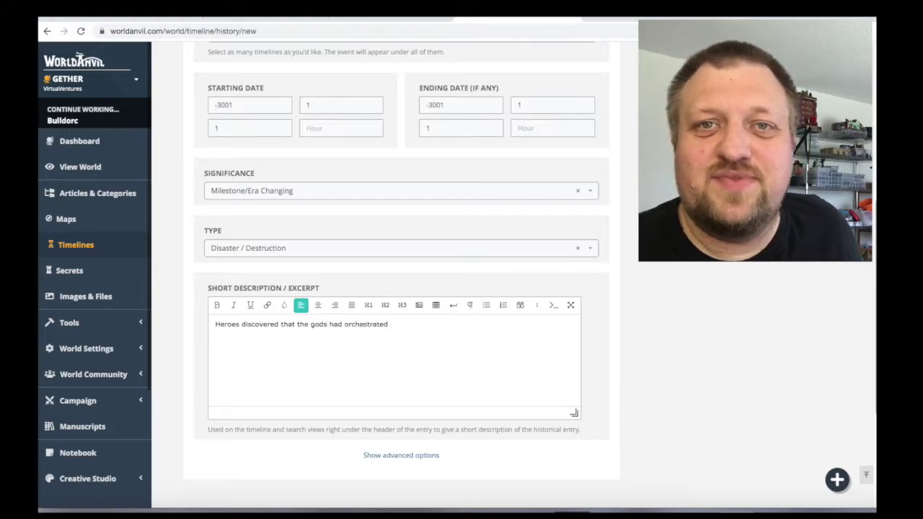
pyautogui.write(' apocalypses be')
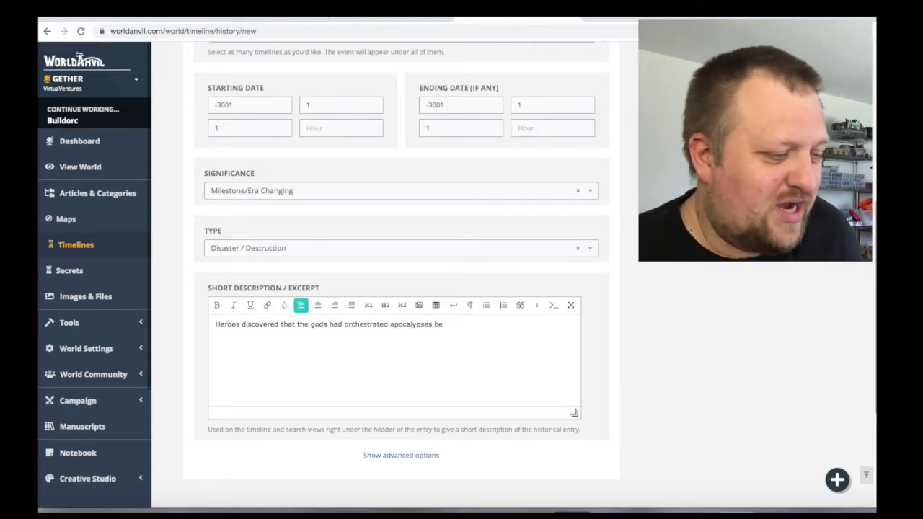
pyautogui.write('fore.  Their cycle of de')
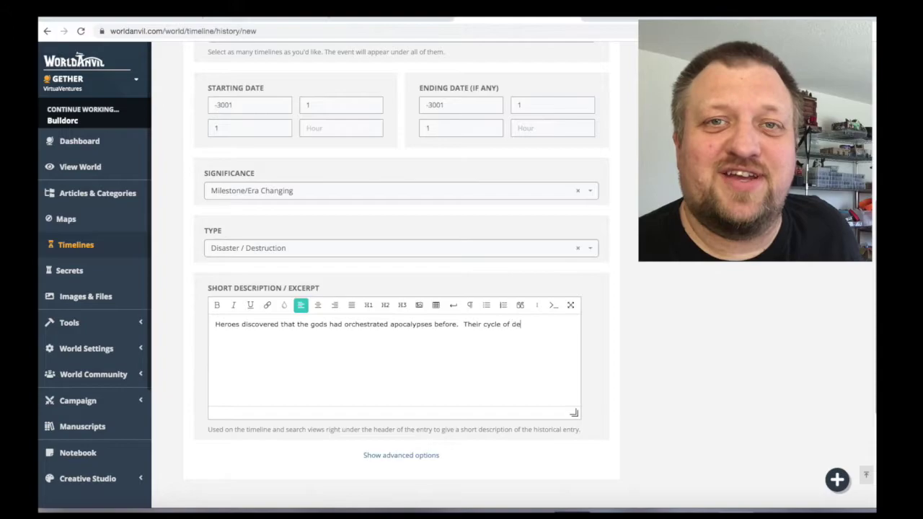
pyautogui.write('struction included creating the ')
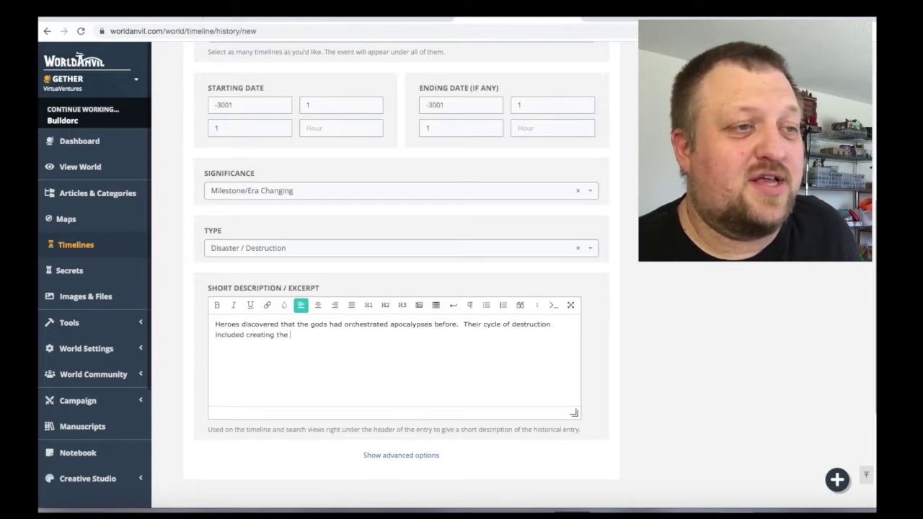
pyautogui.write('angels and demons so tha')
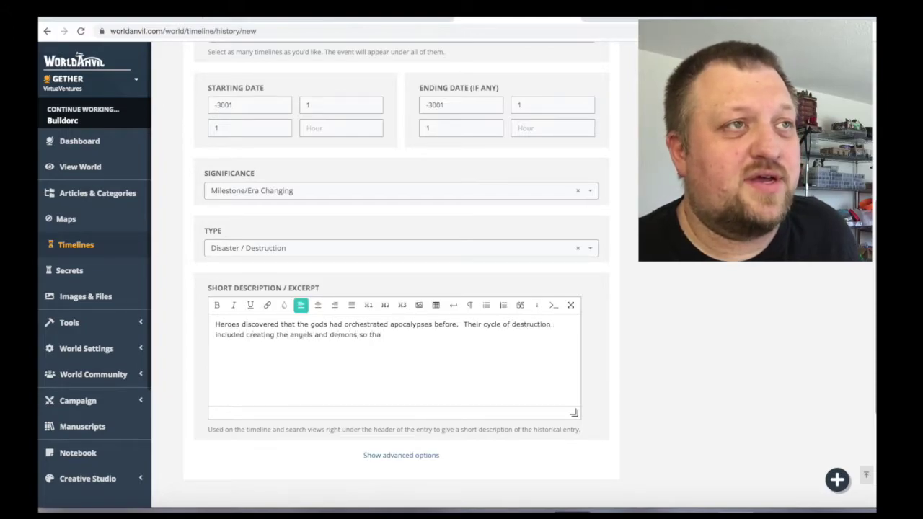
pyautogui.write('t the two groups would te')
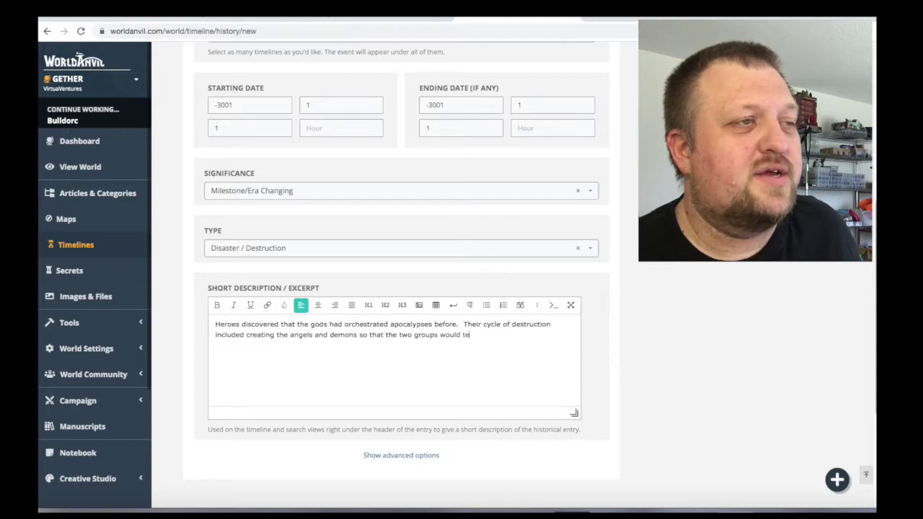
pyautogui.write('ar apart the world with their')
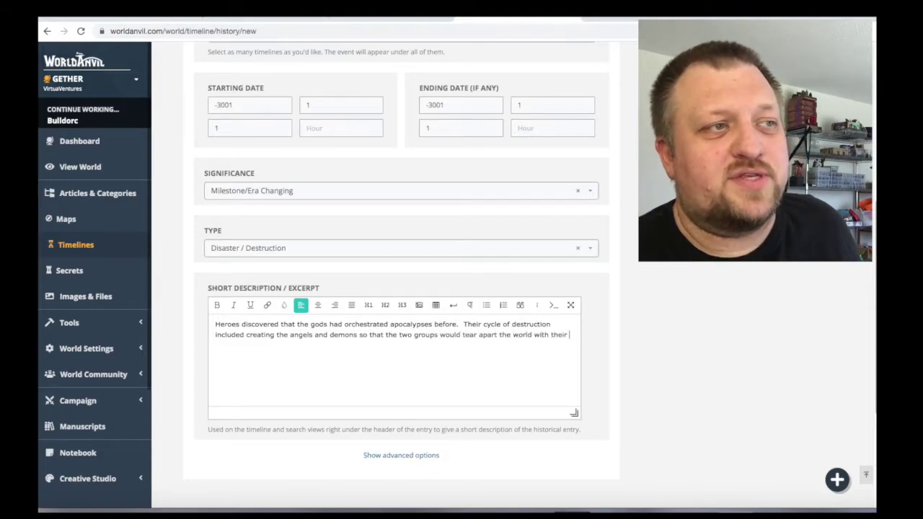
pyautogui.write(' war.  But this time w')
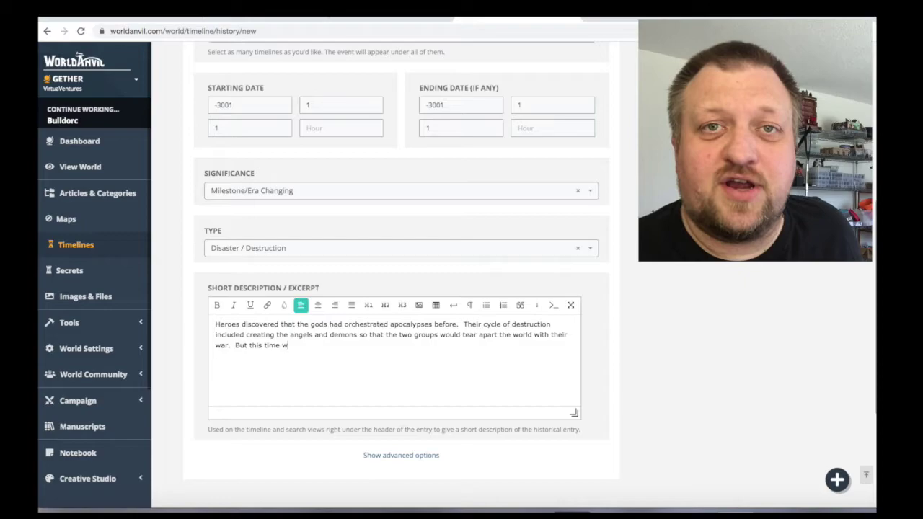
pyautogui.write('as different.  The heroes ')
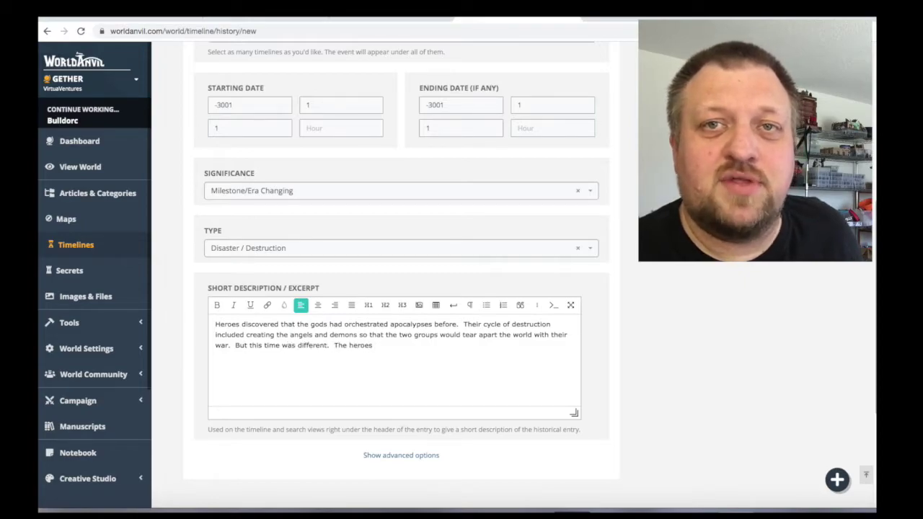
pyautogui.write('were ')
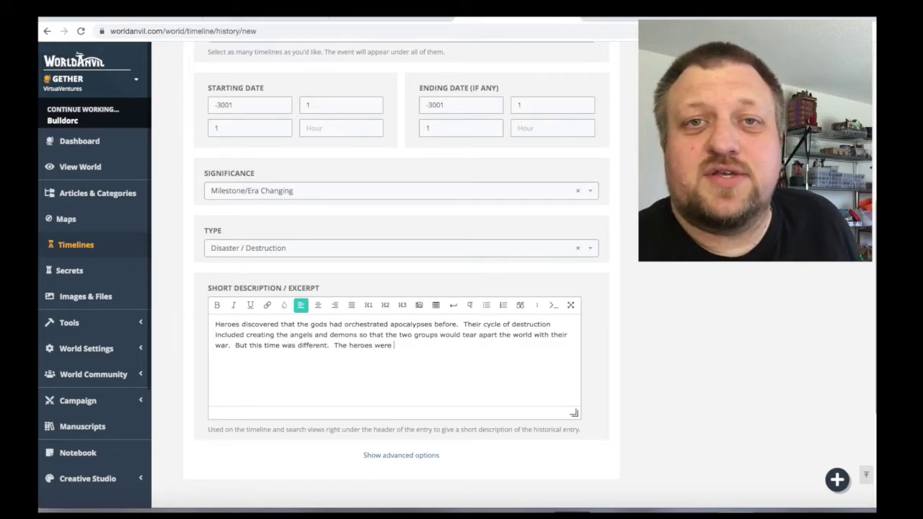
pyautogui.write('able to convince the angels and demo')
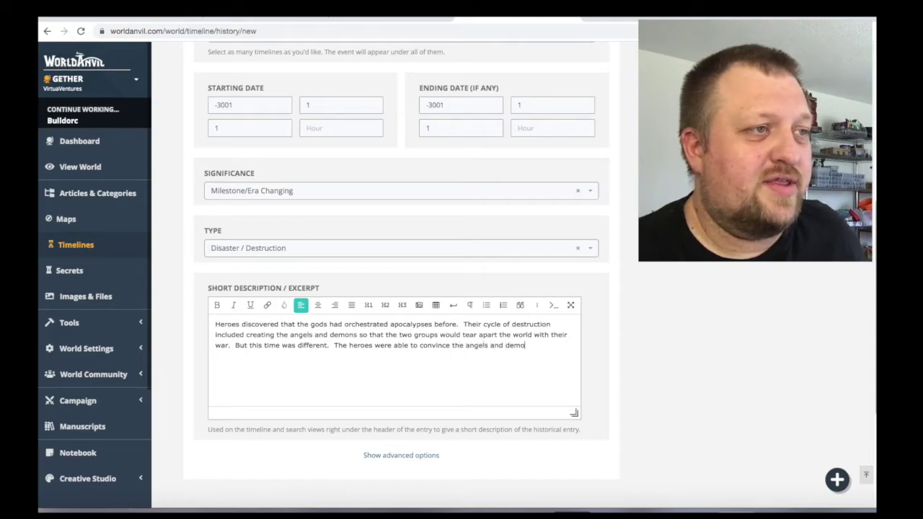
pyautogui.write('ns to join forces against the gods')
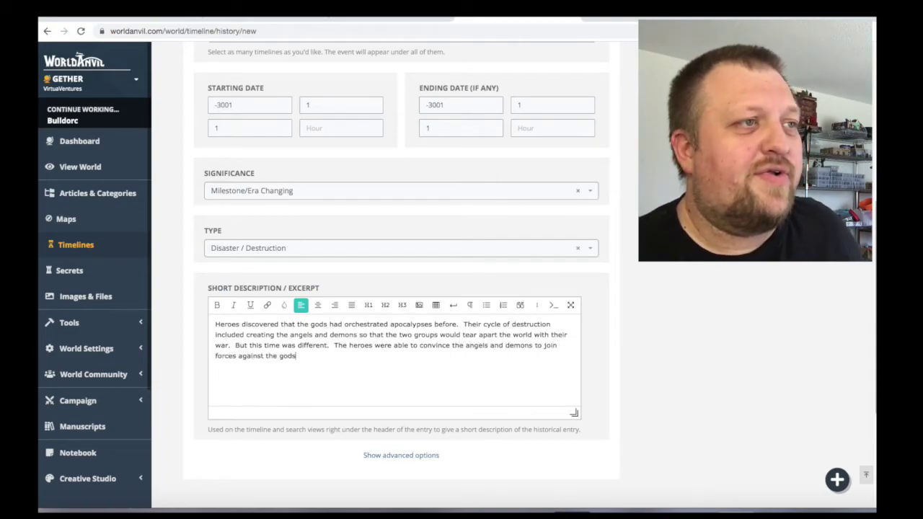
pyautogui.write(' to break the cycle.')
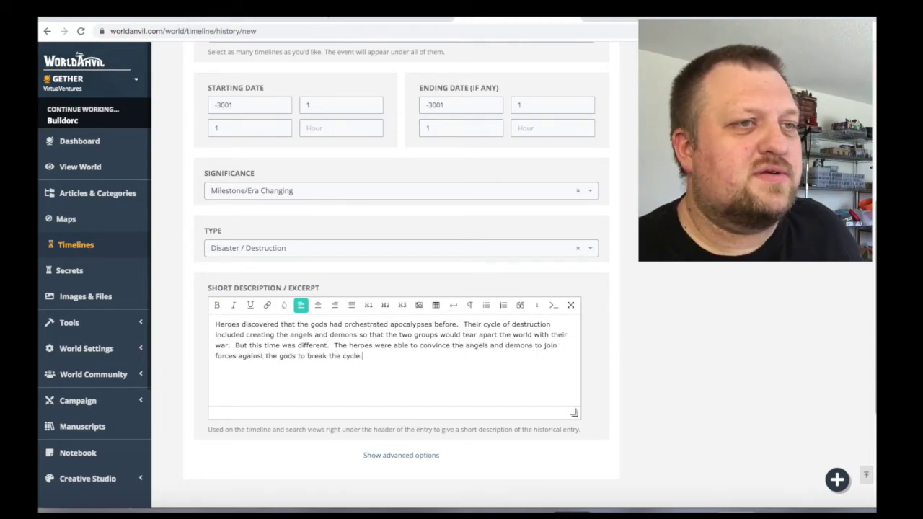
pyautogui.write('  And it meant that for the ne')
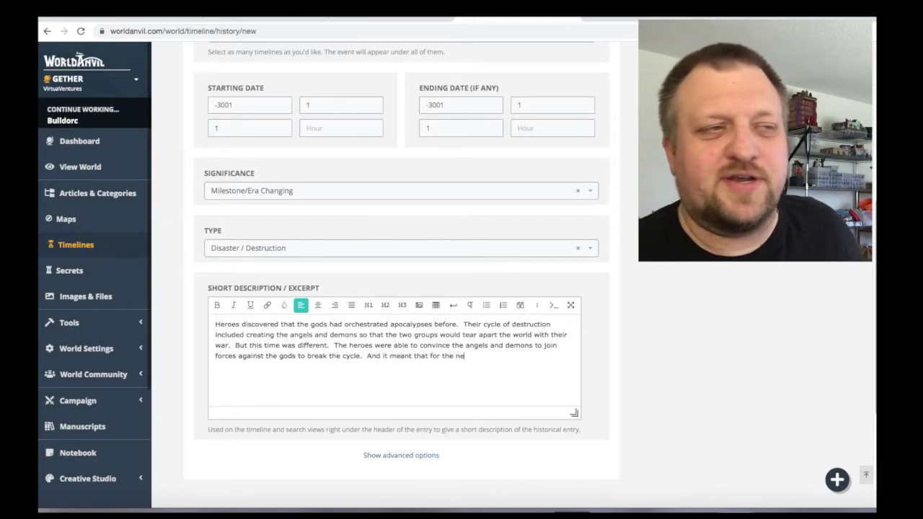
pyautogui.write('ar century of war')
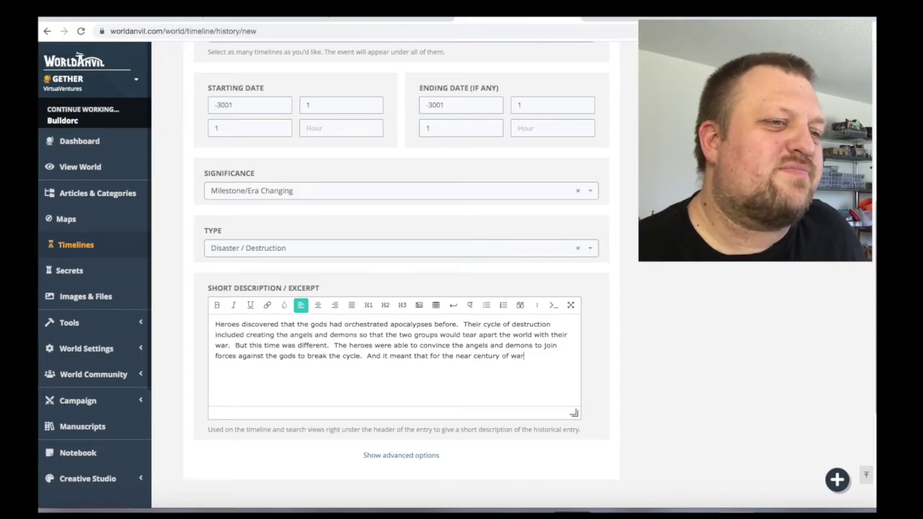
pyautogui.write(' the heroes could look for ways ')
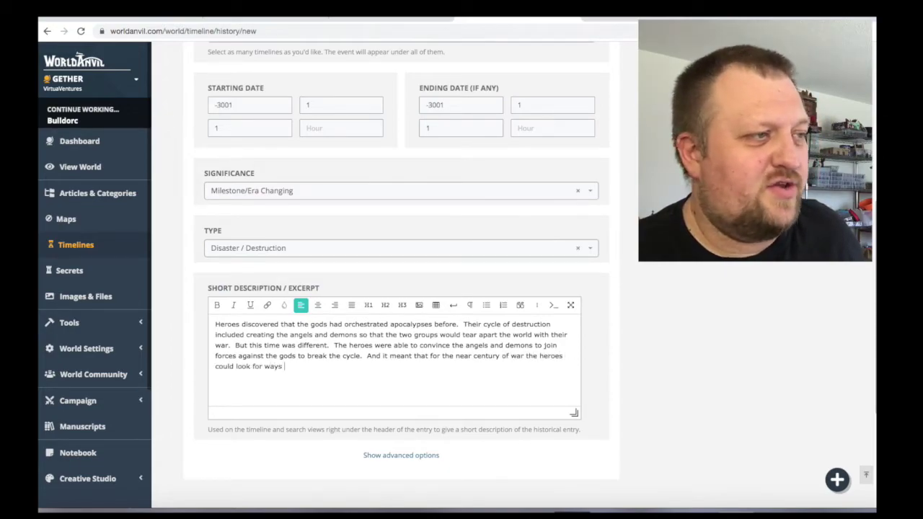
pyautogui.write('to survive into the next world.')
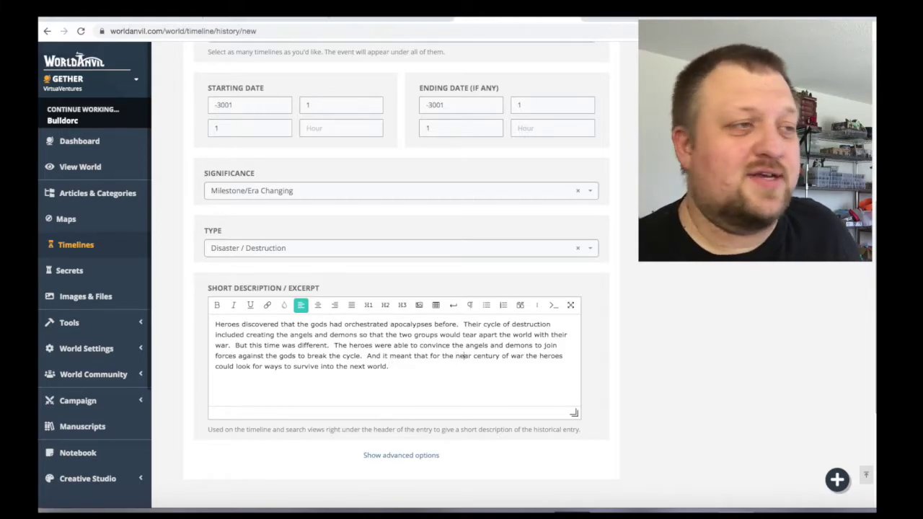
pyautogui.write('ly')
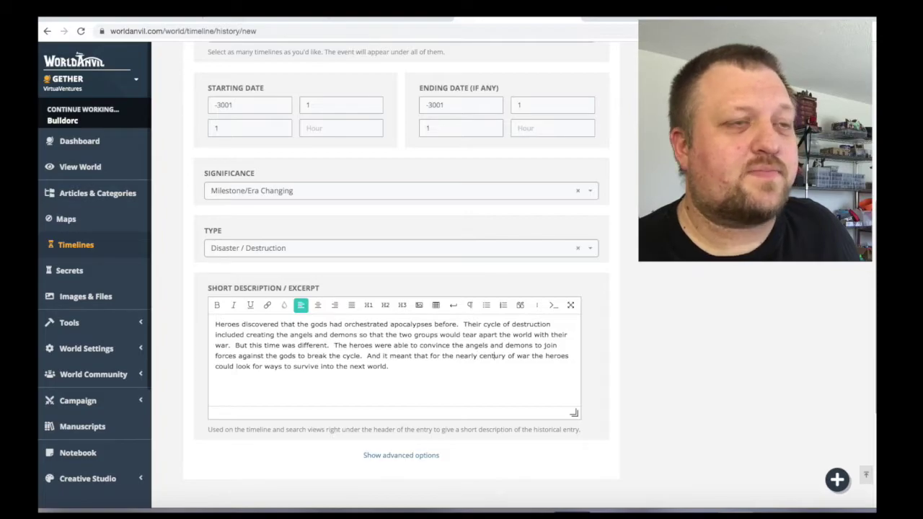
pyautogui.click(518, 357)
pyautogui.write('cosmic war')
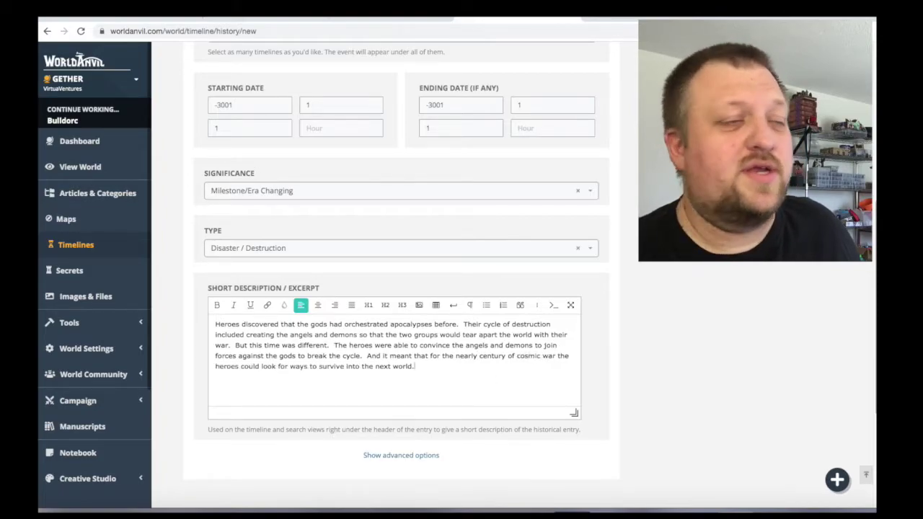
pyautogui.write(' the heroes could look for ways to survive into the next world.  And so could the villains')
pyautogui.write('.  And so could the villains.')
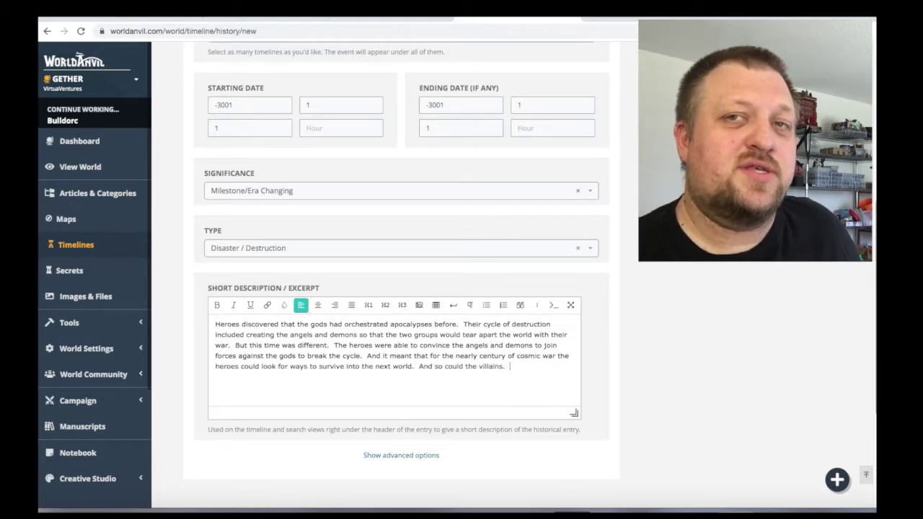
pyautogui.write('The world was still destroyed')
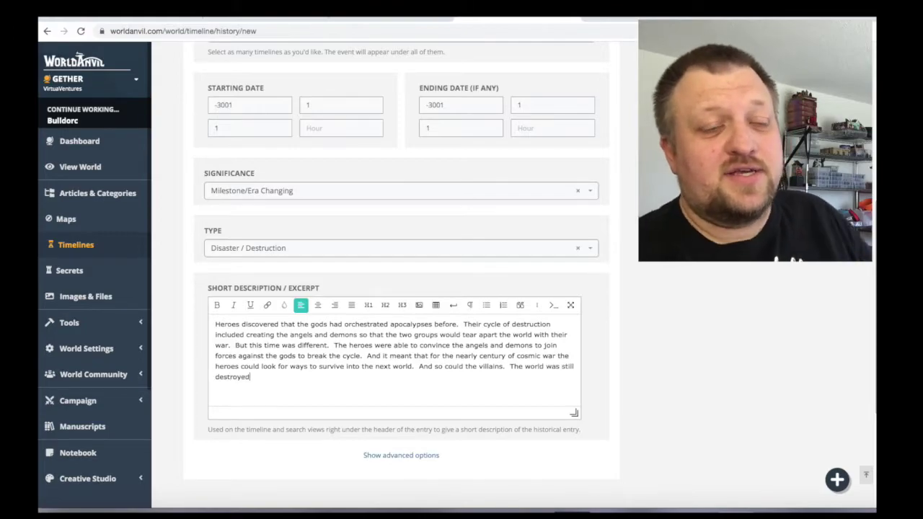
pyautogui.write(', the angels and demons banished foreve')
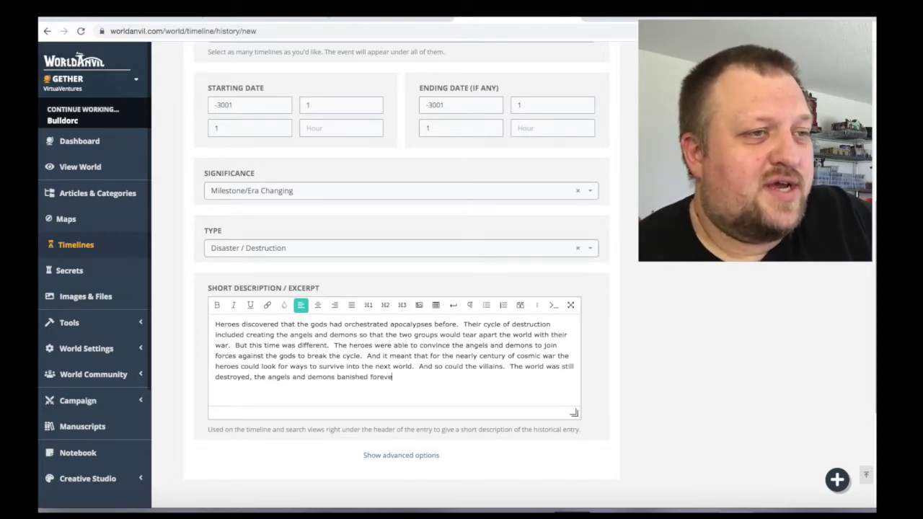
pyautogui.write('r, the Gromican gods depow')
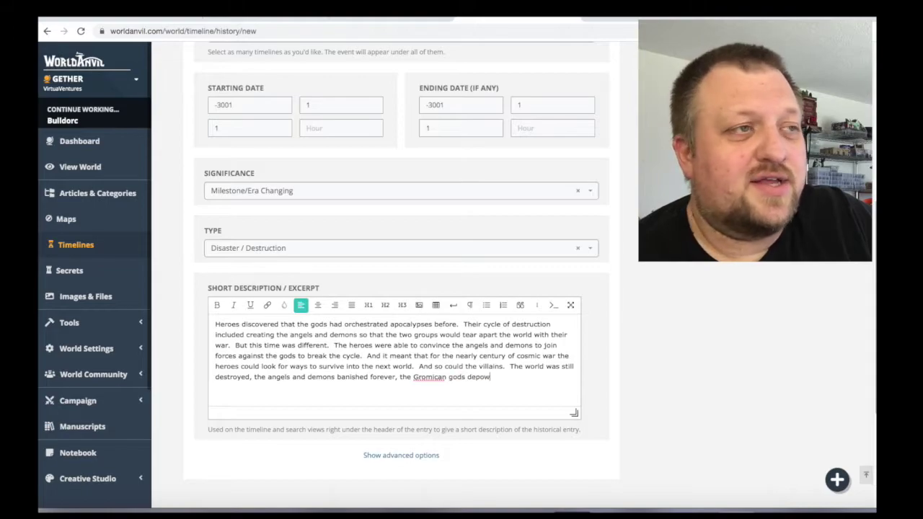
pyautogui.write('ered and punished to walk a')
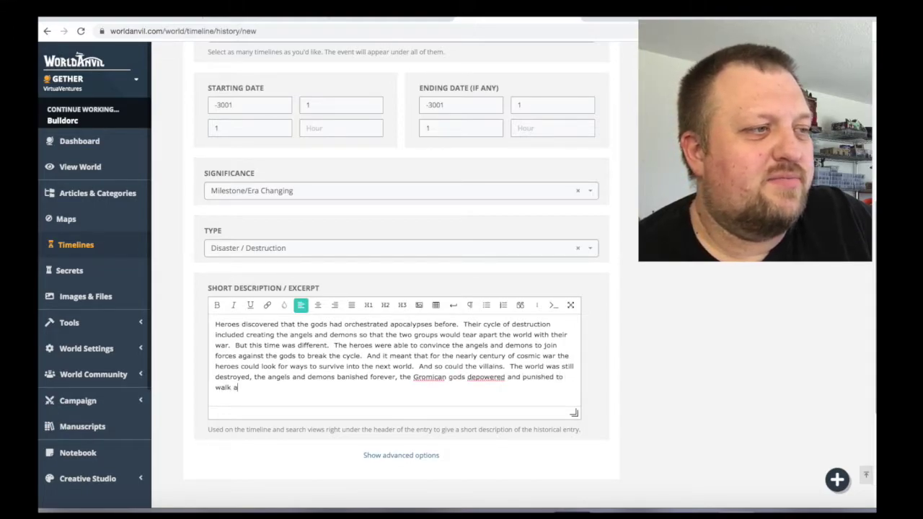
pyautogui.write('mongst the mortals, and the dragons an')
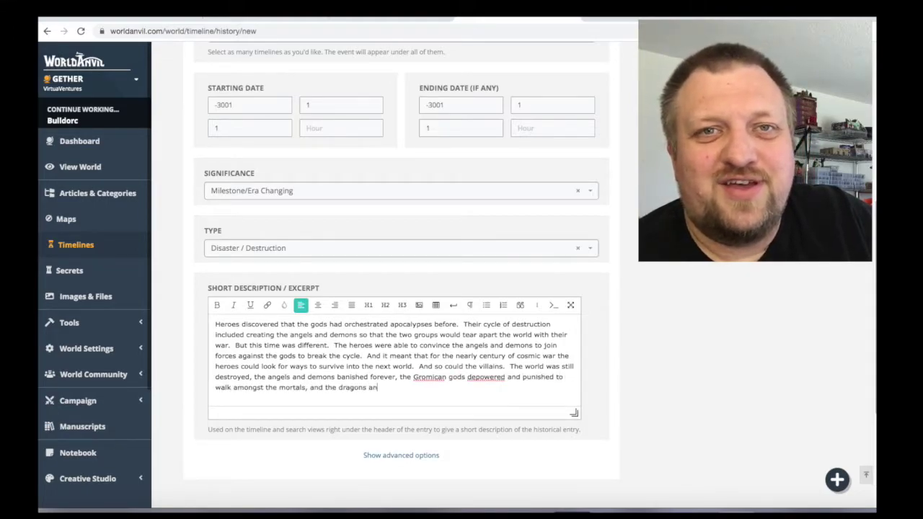
pyautogui.write('d giants would ')
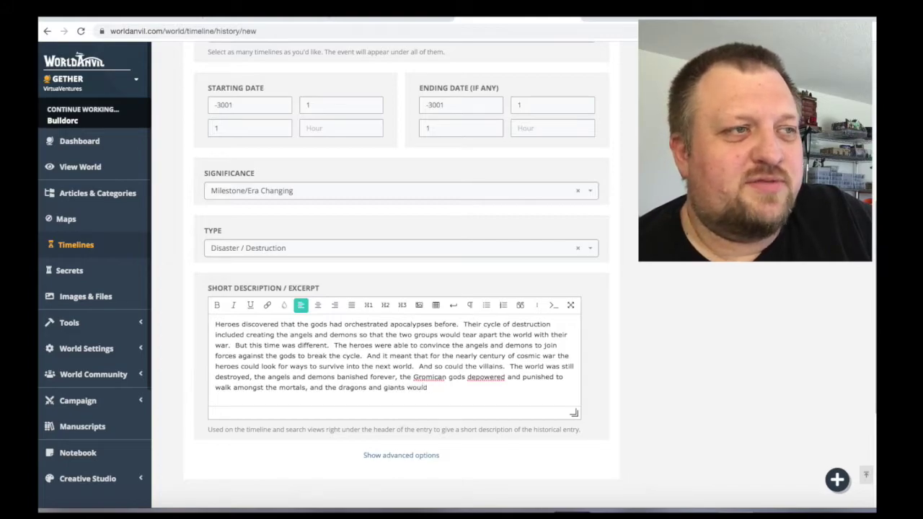
pyautogui.write('be brought into t')
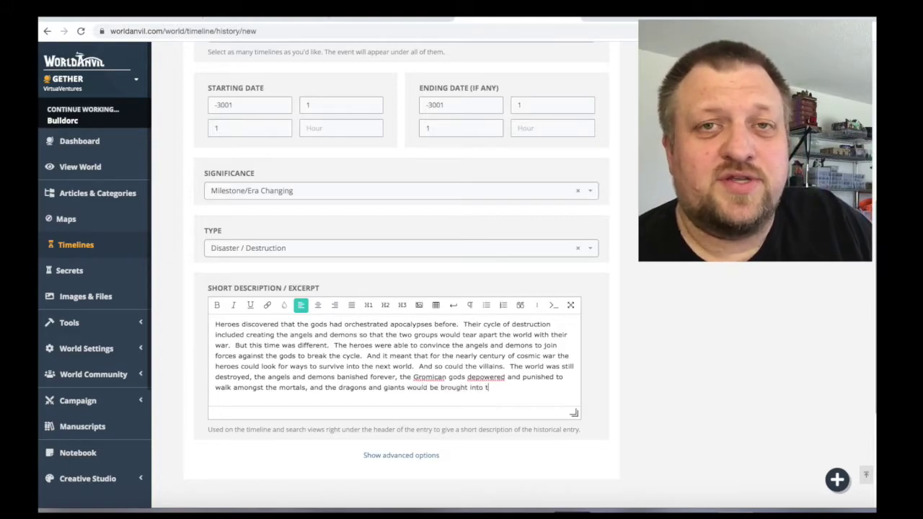
pyautogui.write('he next version of the world with the abil')
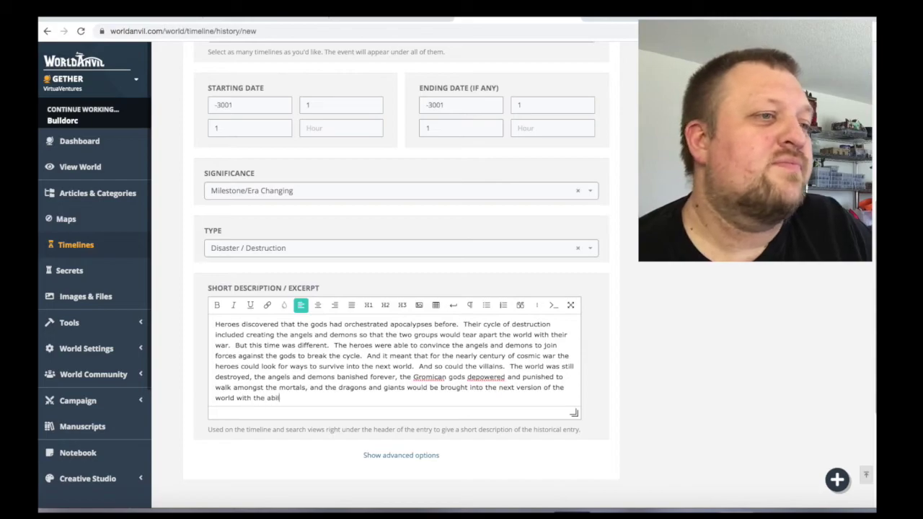
pyautogui.write('ity to take humanoid forms.')
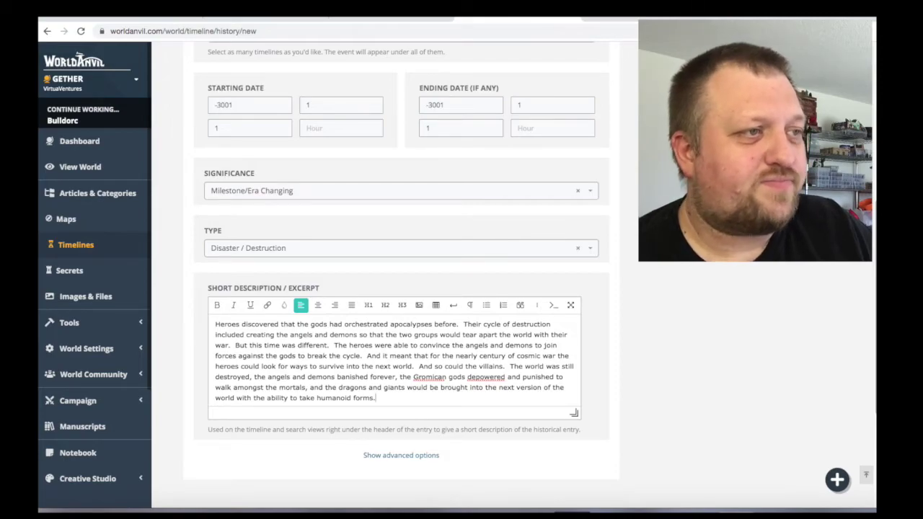
# Step: Add 'That is why you see very few' and delete the trailing race list
pyautogui.scroll(4, 639, 313)
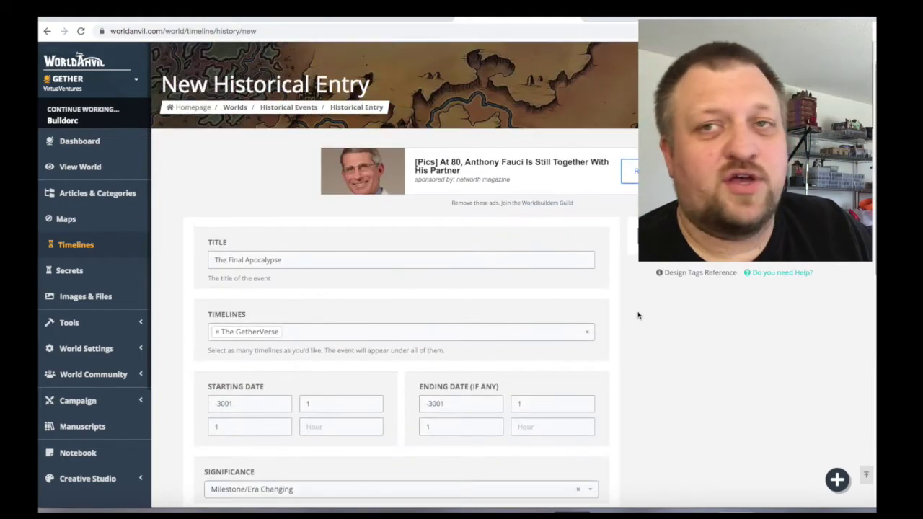
pyautogui.scroll(-4, 639, 313)
pyautogui.write('That is why you see very few')
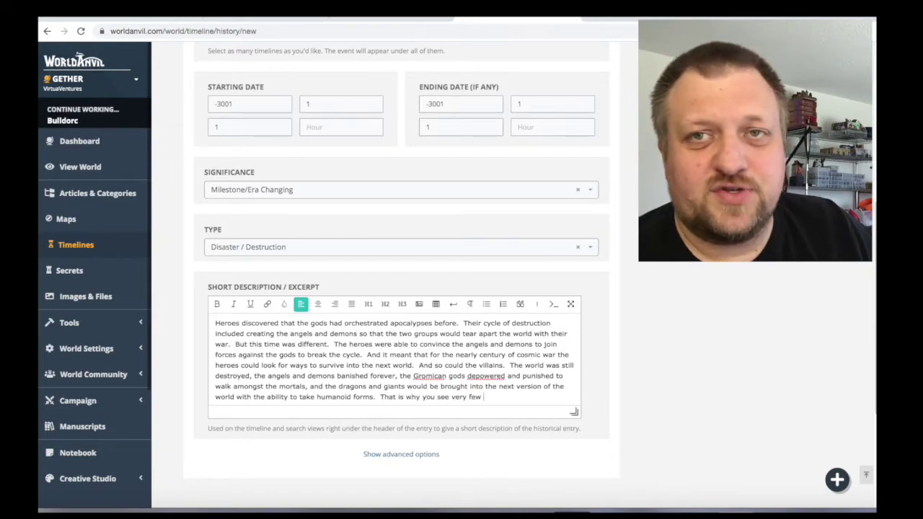
pyautogui.write(' Aasimar, ')
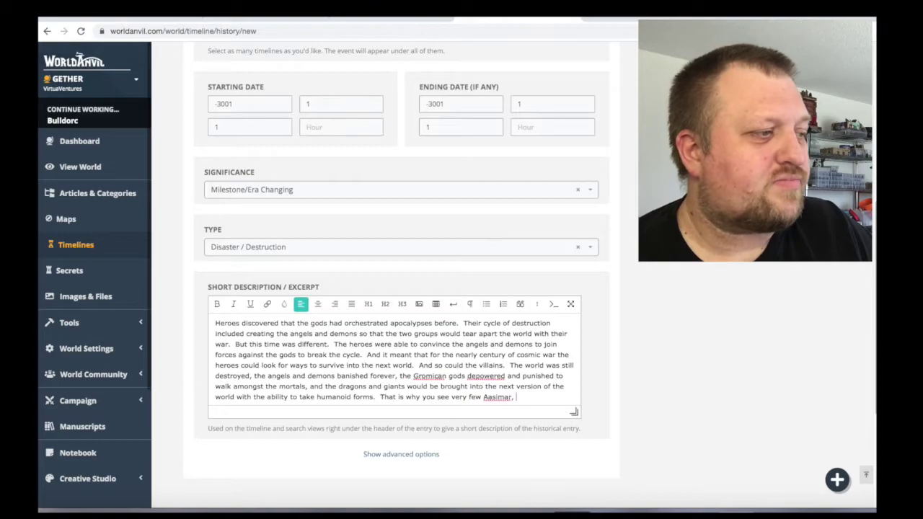
pyautogui.write('Tieflings, Dragonkin,')
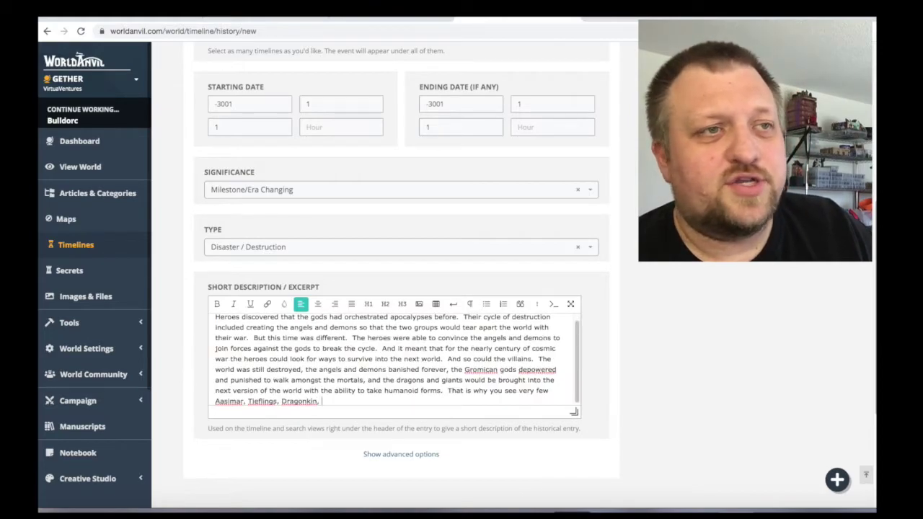
pyautogui.press('BackSpace')
pyautogui.press('BackSpace')
pyautogui.press('BackSpace')
pyautogui.press('BackSpace')
pyautogui.press('BackSpace')
pyautogui.press('BackSpace')
pyautogui.press('BackSpace')
pyautogui.press('BackSpace')
pyautogui.press('BackSpace')
pyautogui.press('BackSpace')
pyautogui.press('BackSpace')
pyautogui.press('BackSpace')
pyautogui.press('BackSpace')
pyautogui.press('BackSpace')
pyautogui.press('BackSpace')
pyautogui.press('BackSpace')
pyautogui.press('BackSpace')
pyautogui.press('BackSpace')
pyautogui.press('BackSpace')
pyautogui.press('BackSpace')
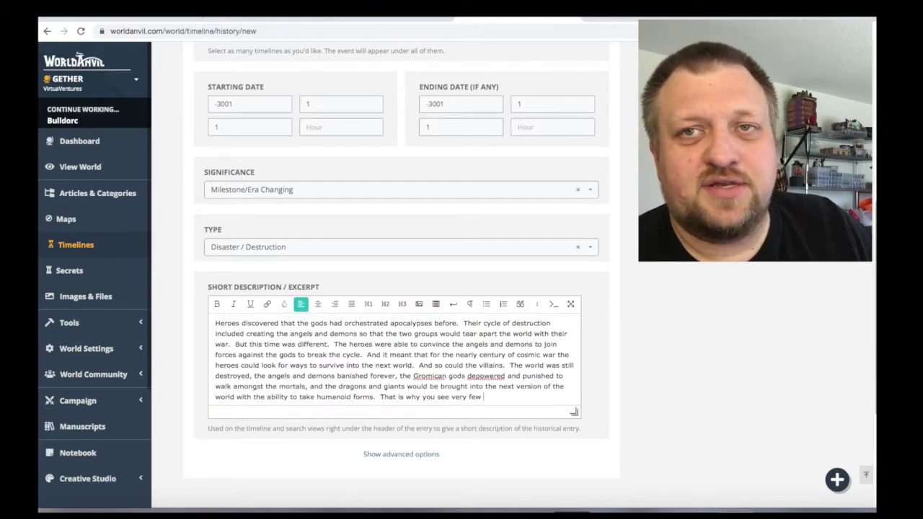
pyautogui.press('super+space')
pyautogui.write('languages')
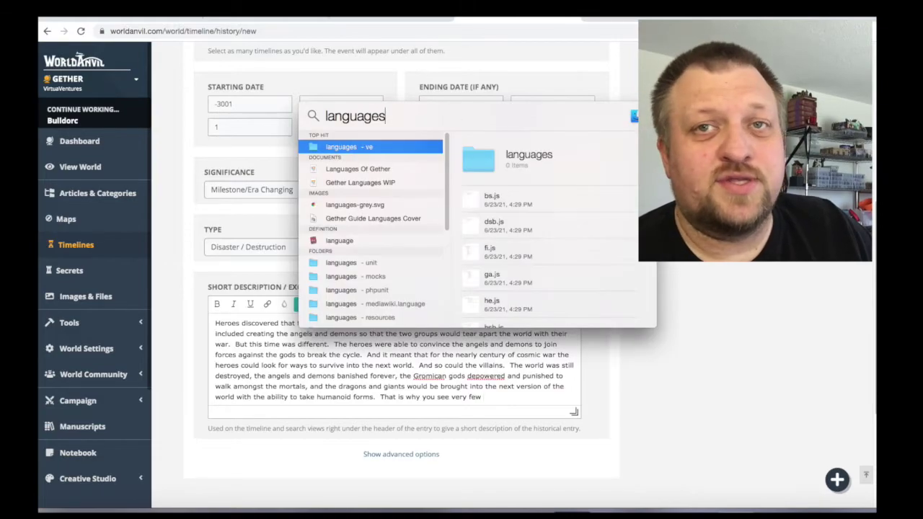
pyautogui.click(347, 170)
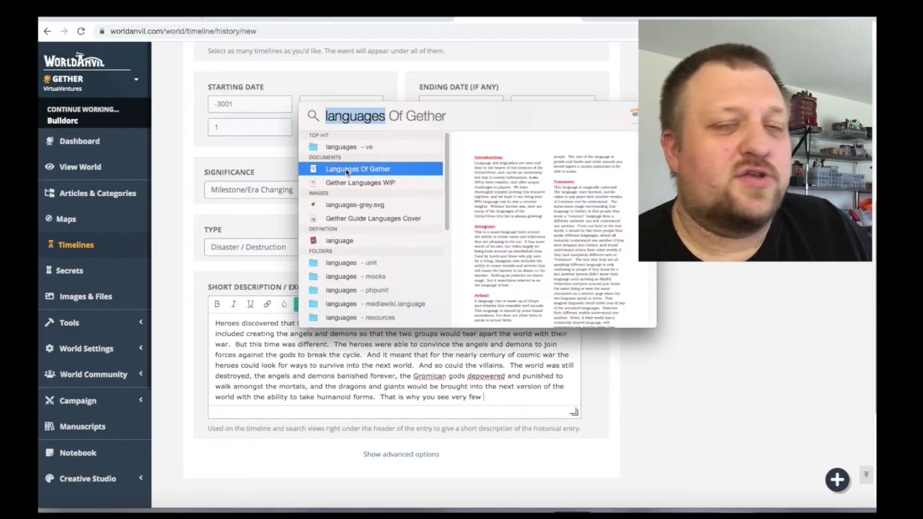
pyautogui.scroll(-10, 567, 225)
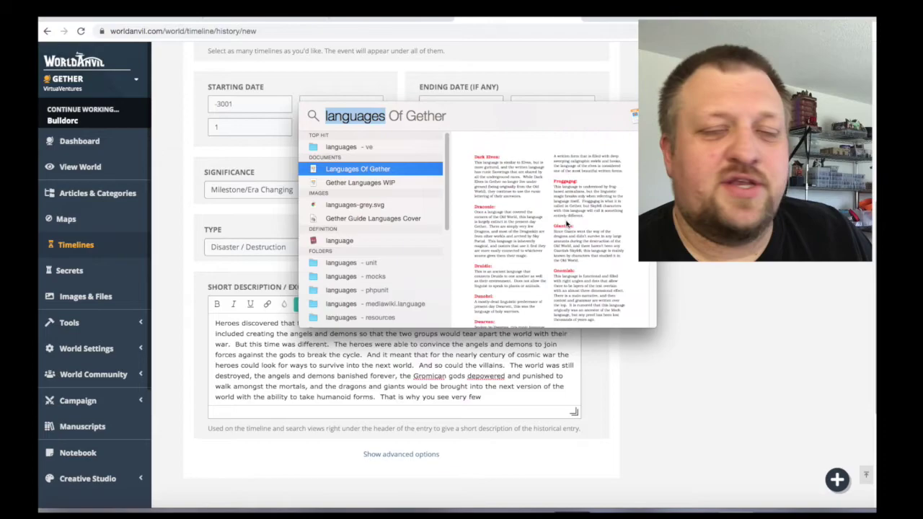
pyautogui.scroll(-10, 567, 225)
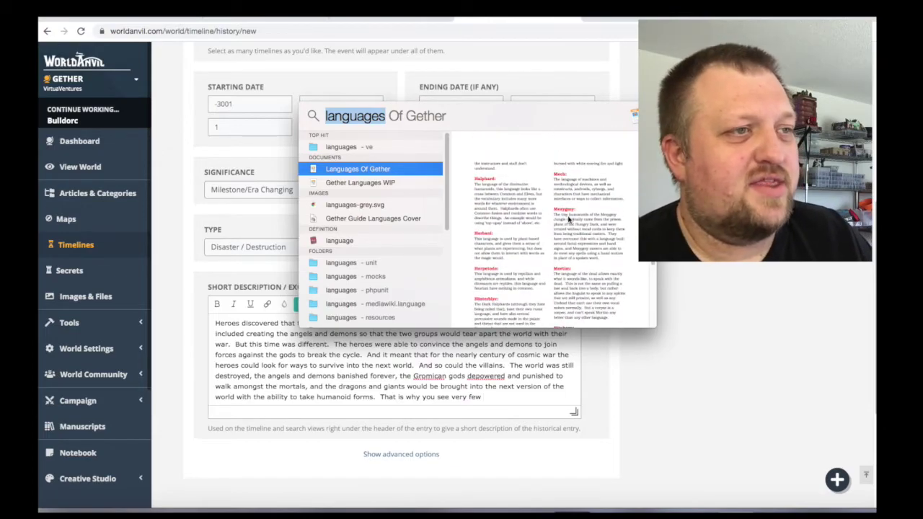
pyautogui.write('h')
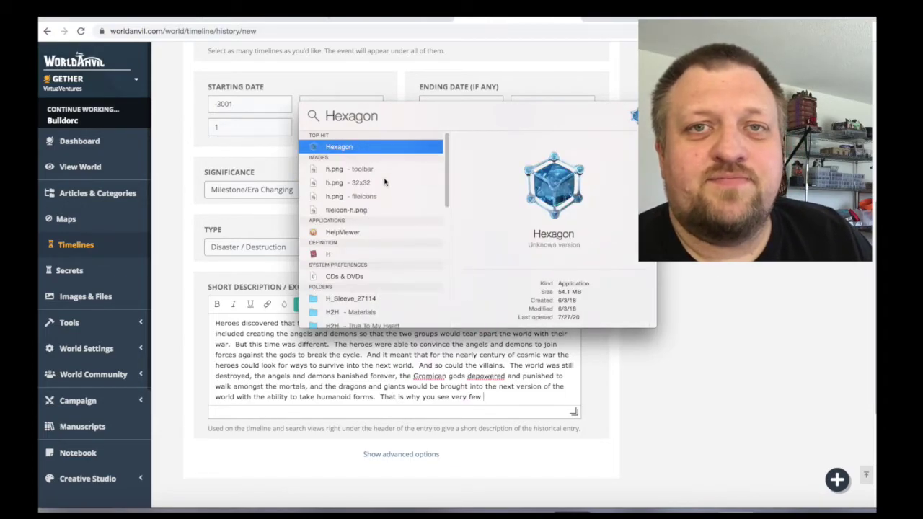
pyautogui.press('Escape')
pyautogui.press('Escape')
# Step: Add the Holifyre, Nitehorn, Drachiari and giant ancestors arriving later through the Sky Portal
pyautogui.write('Holify')
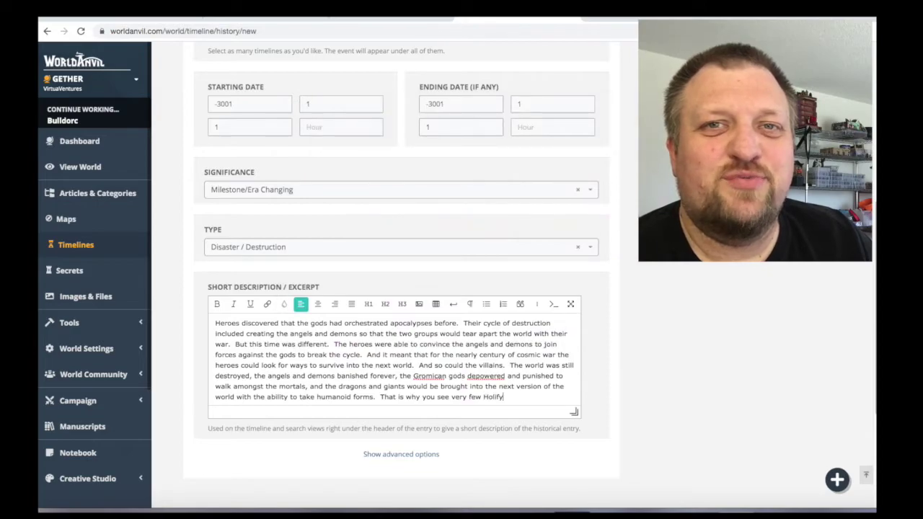
pyautogui.write('re (angelic), Nitehorn')
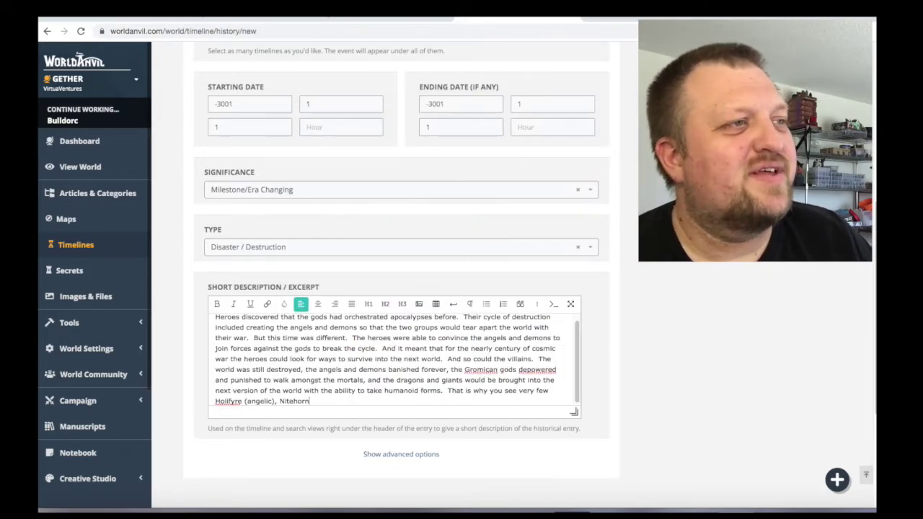
pyautogui.write(' (dem')
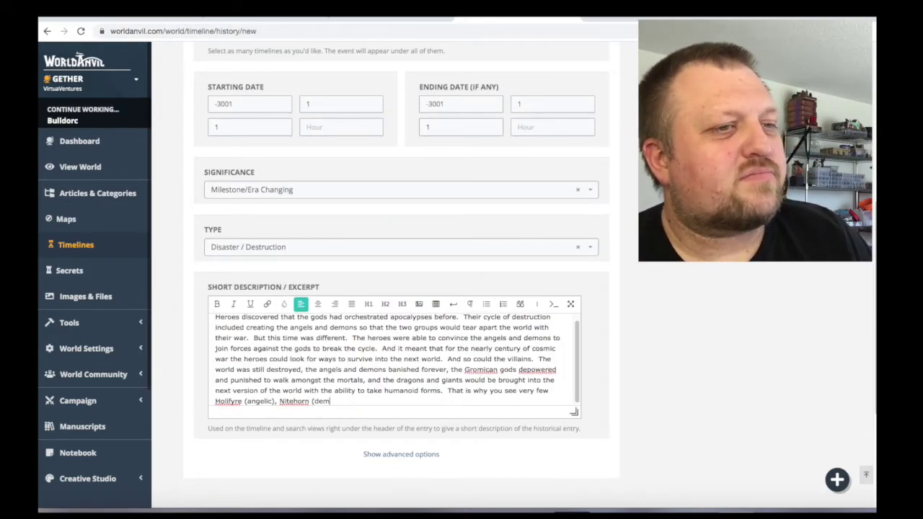
pyautogui.write('onic), Drachiari ')
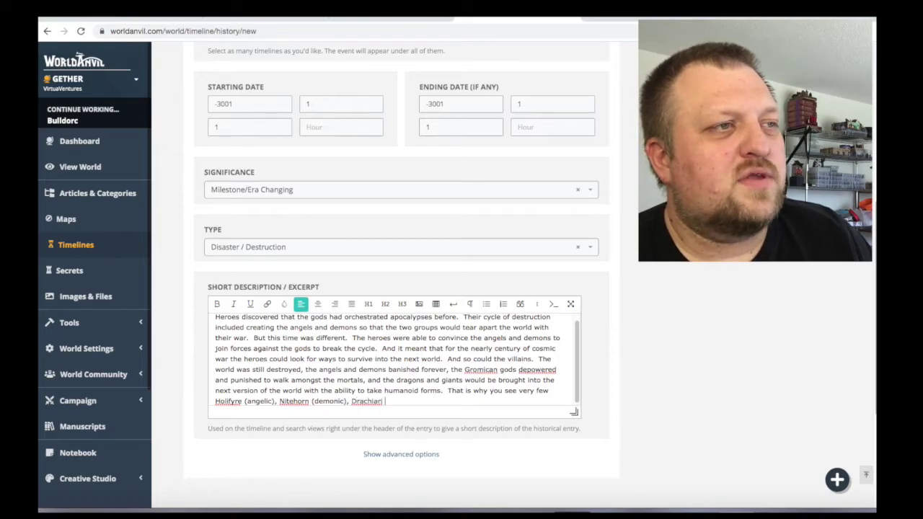
pyautogui.write('(draconic), or')
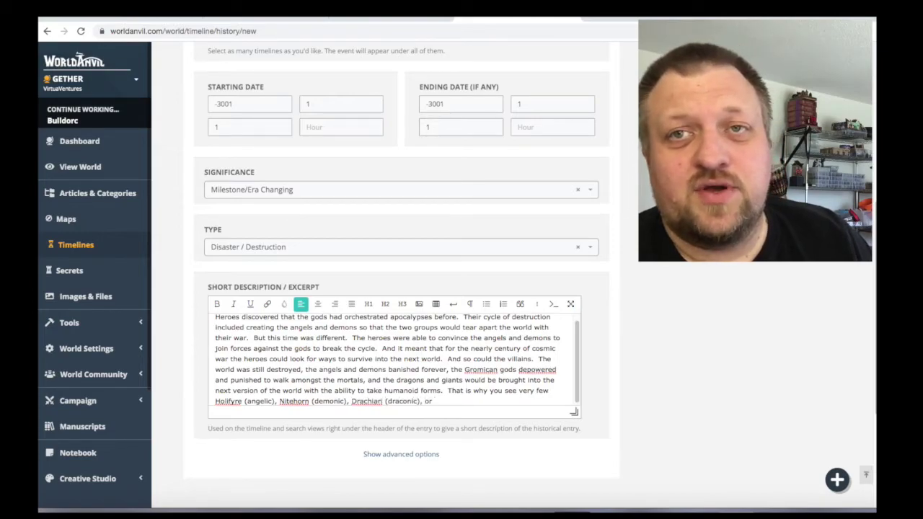
pyautogui.write(' a')
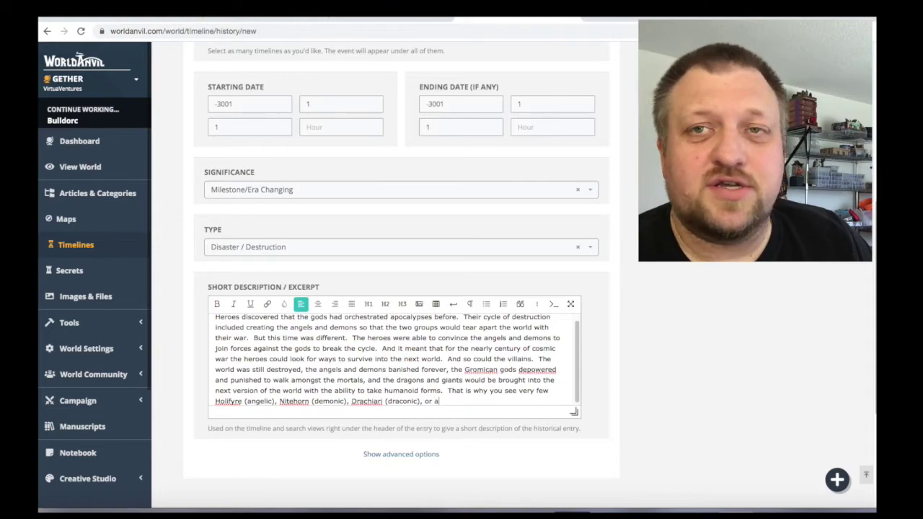
pyautogui.write('ncestors of g')
pyautogui.write('iants in the ')
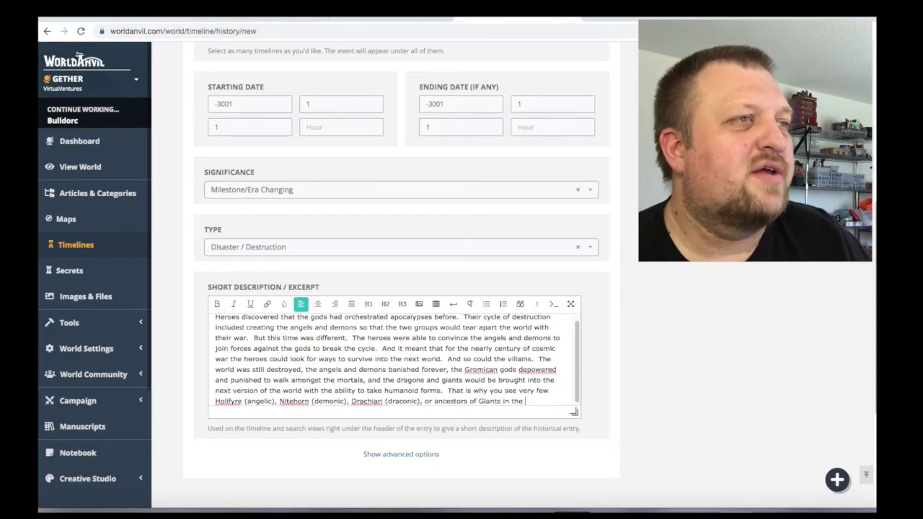
pyautogui.write('GetherVerse.  In fact, the only one')
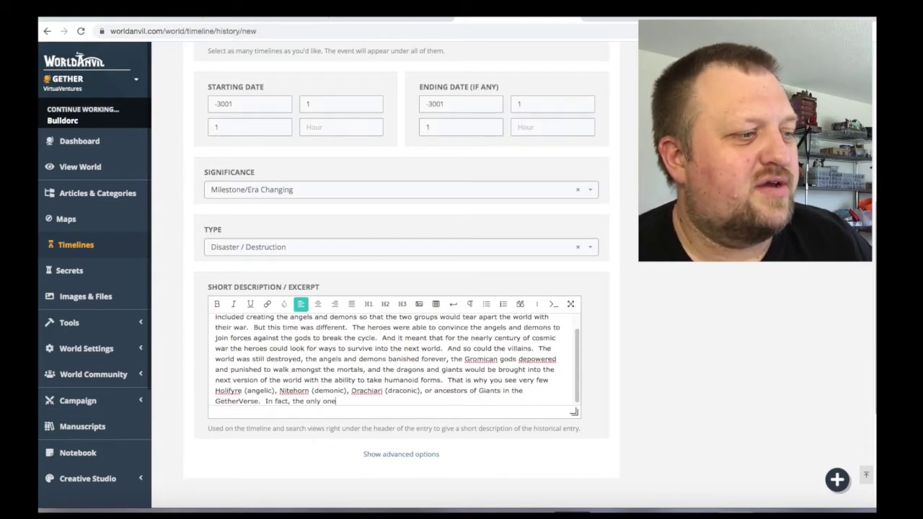
pyautogui.write('s pu')
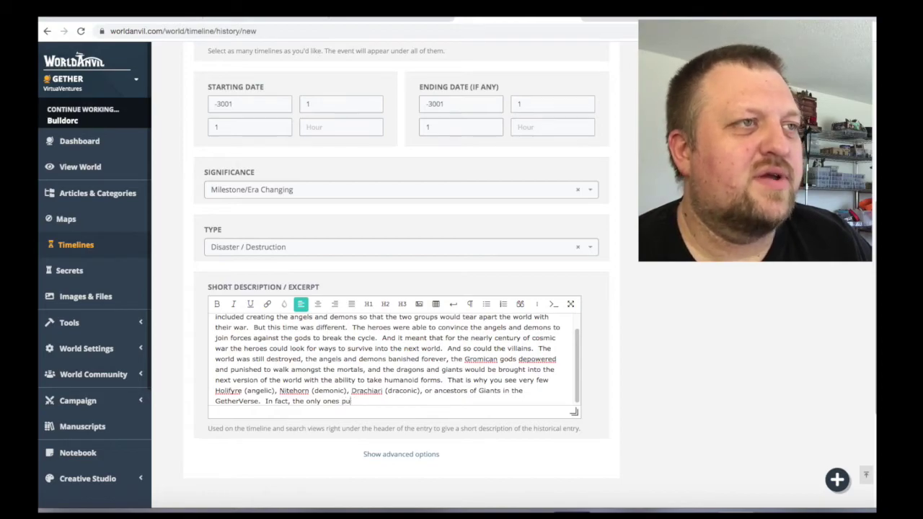
pyautogui.write('blicly seen a')
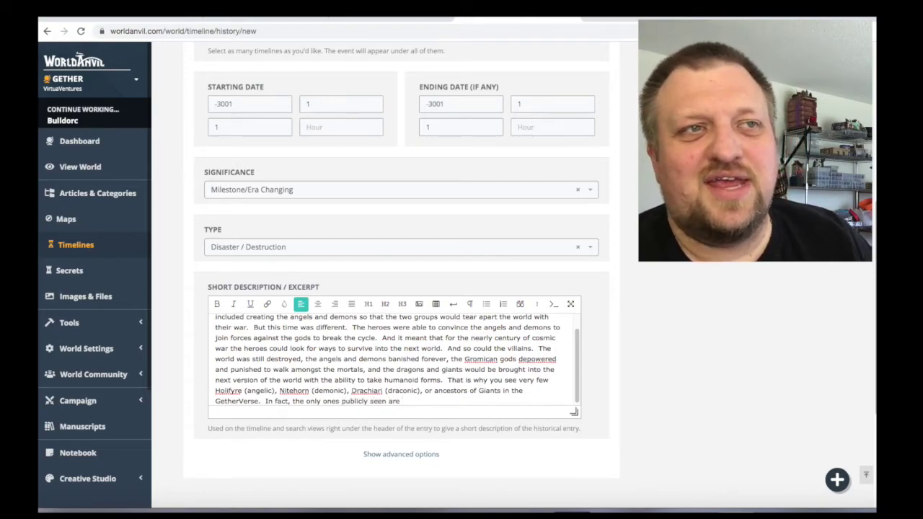
pyautogui.write('re')
pyautogui.press('BackSpace')
pyautogui.press('BackSpace')
pyautogui.press('BackSpace')
pyautogui.write('come later when the ')
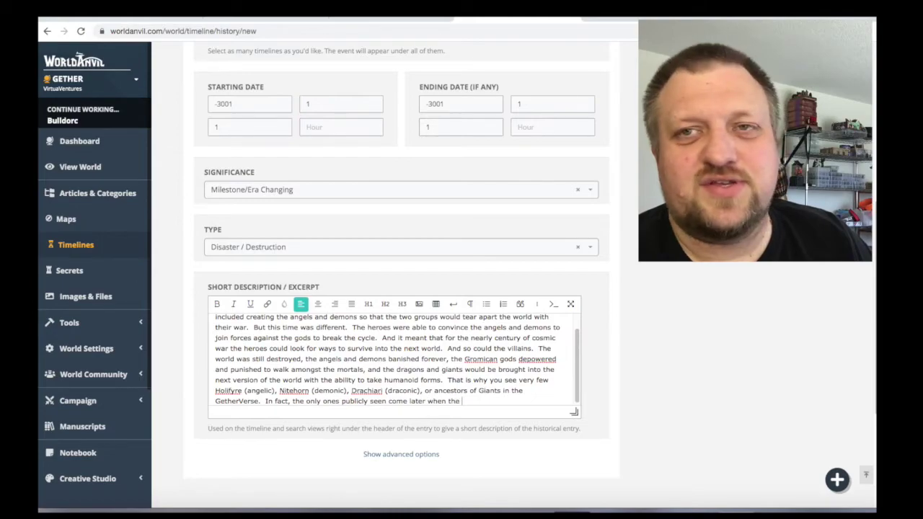
pyautogui.write('Sky Portal starts depositing them from other worlds a')
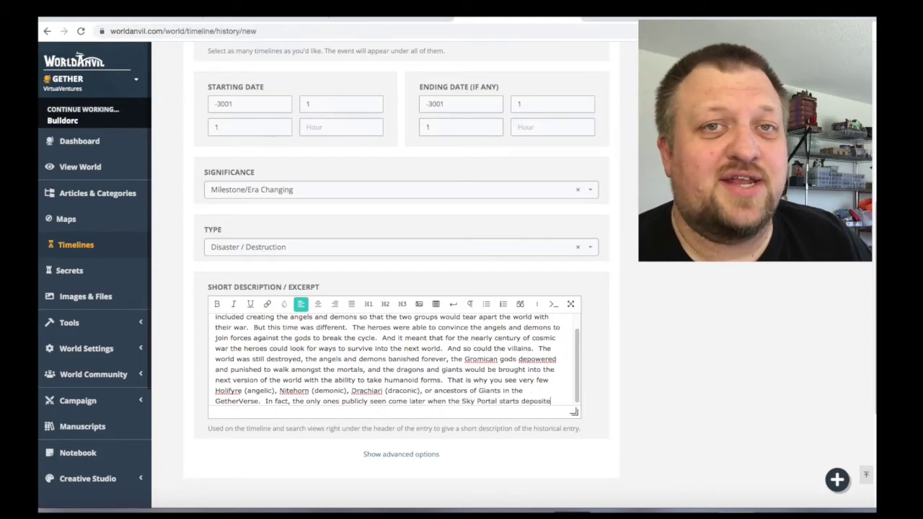
pyautogui.write('nd realities.')
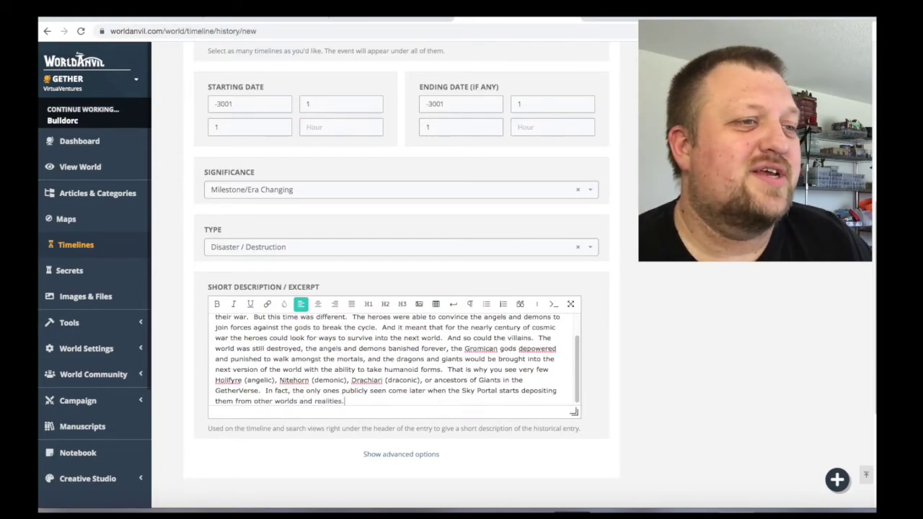
pyautogui.scroll(5, 505, 388)
# Step: Save the entry and return to the Gether world homepage
pyautogui.click(734, 68)
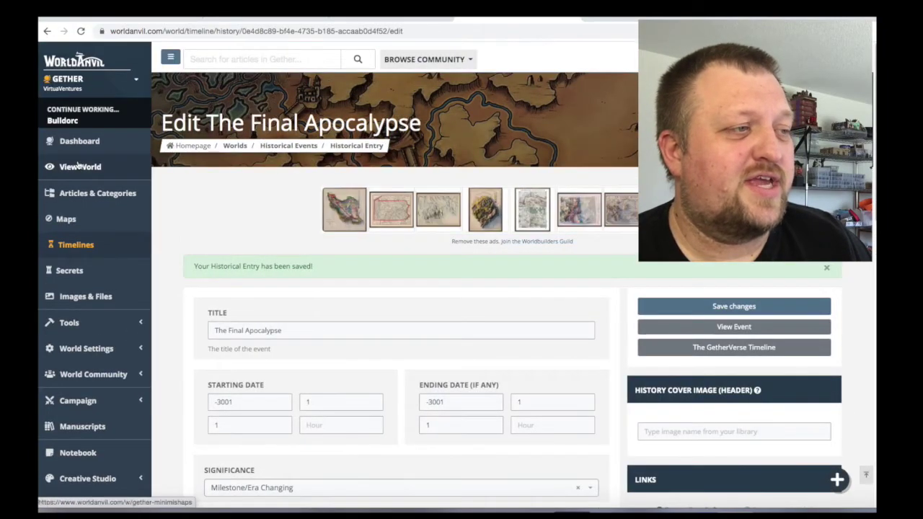
pyautogui.click(80, 166)
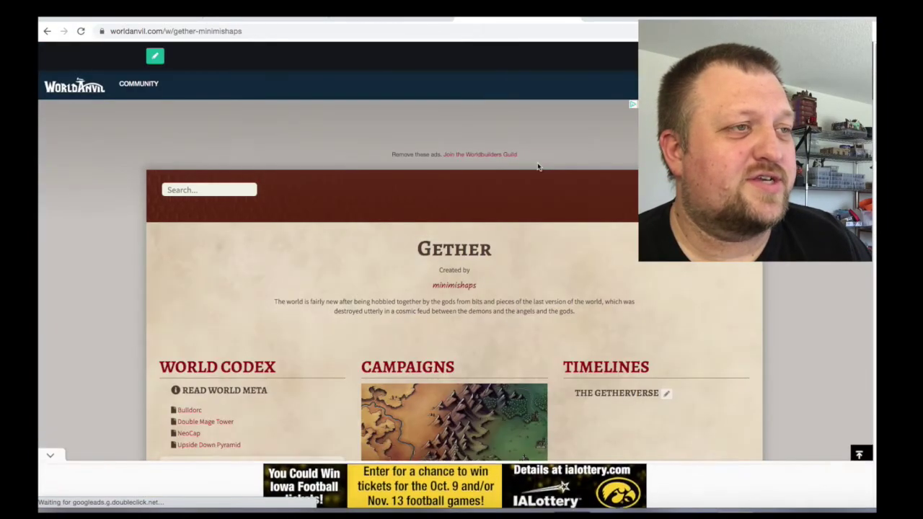
pyautogui.scroll(-3, 609, 180)
# Step: Open The GetherVerse timeline and locate The Final Apocalypse at -3001 GE
pyautogui.click(609, 180)
pyautogui.scroll(-10, 572, 185)
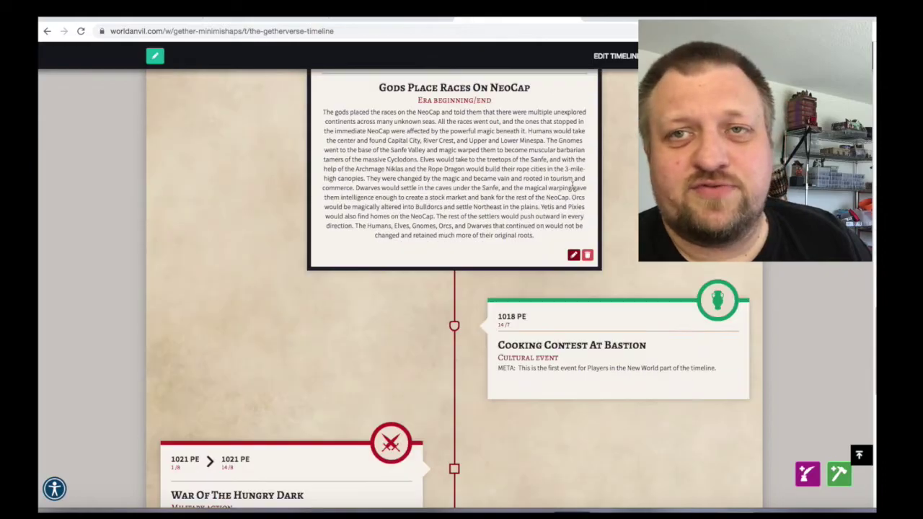
pyautogui.scroll(10, 573, 189)
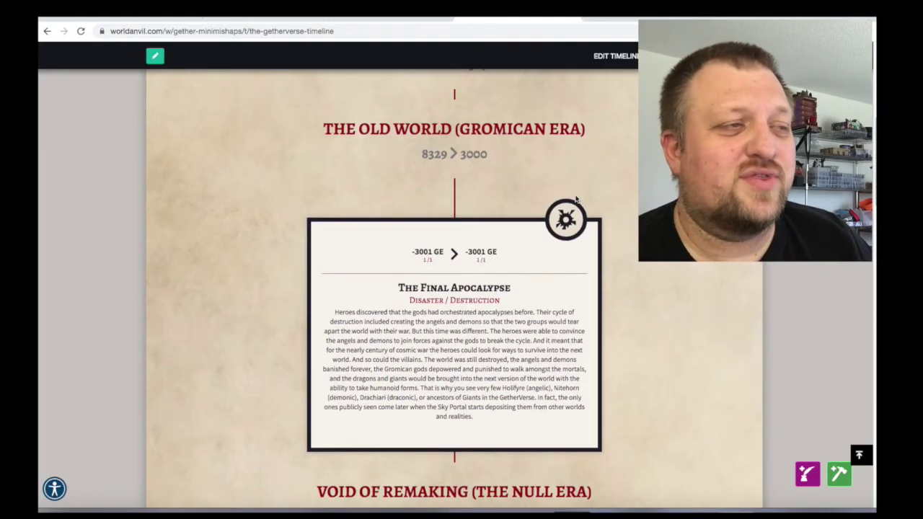
pyautogui.scroll(-8, 575, 198)
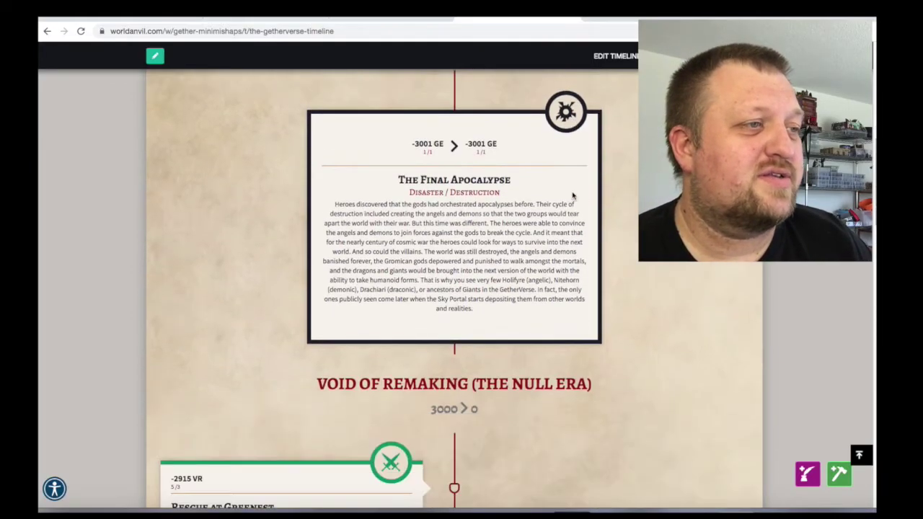
pyautogui.scroll(10, 572, 193)
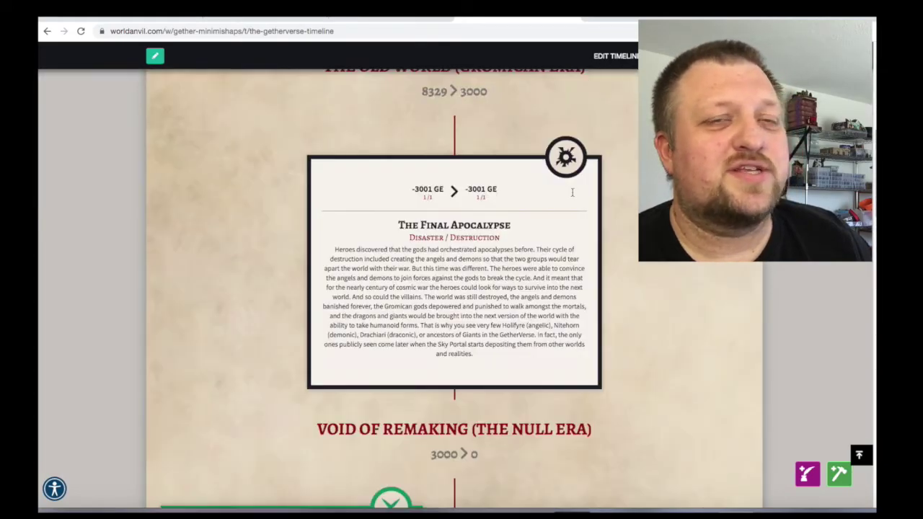
pyautogui.scroll(-9, 573, 194)
pyautogui.scroll(5, 572, 192)
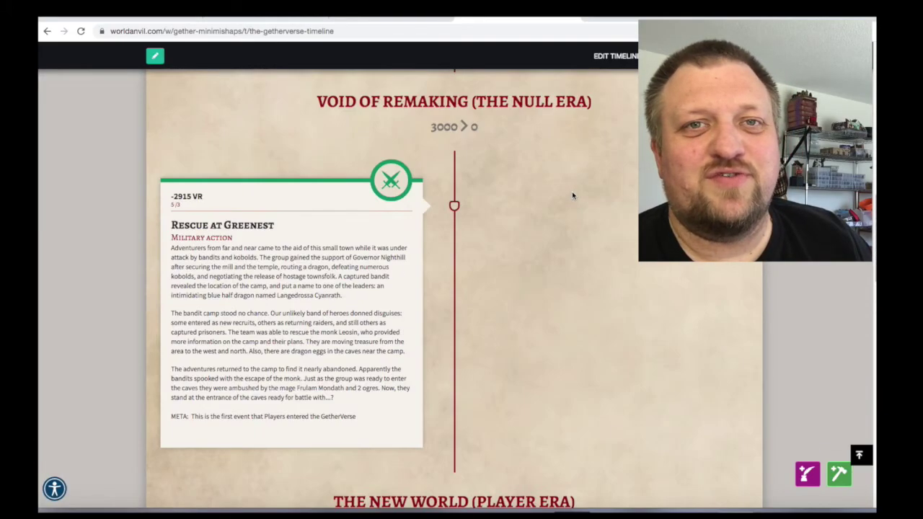
pyautogui.scroll(-7, 570, 194)
pyautogui.scroll(-3, 567, 200)
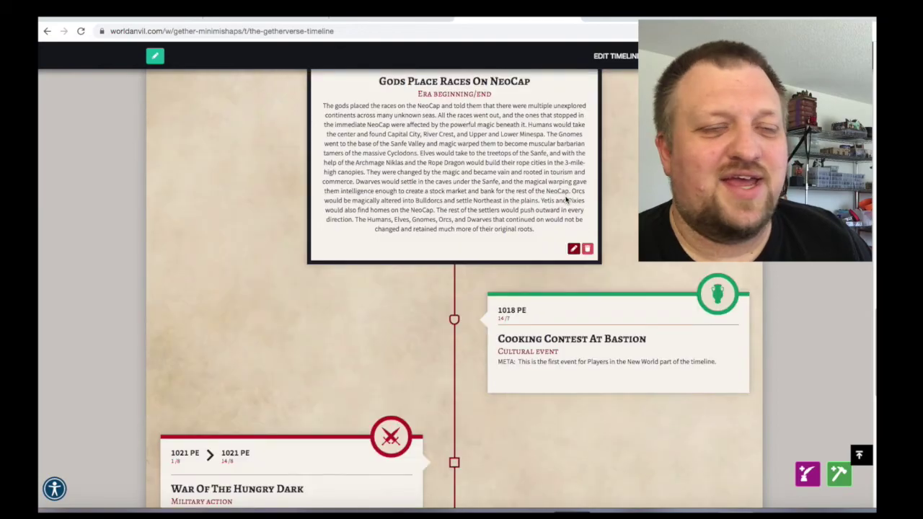
pyautogui.scroll(-2, 567, 197)
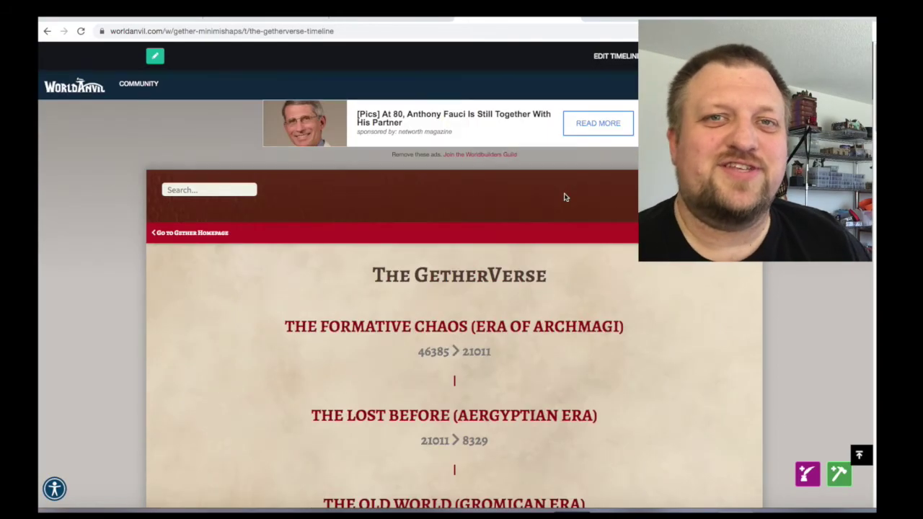